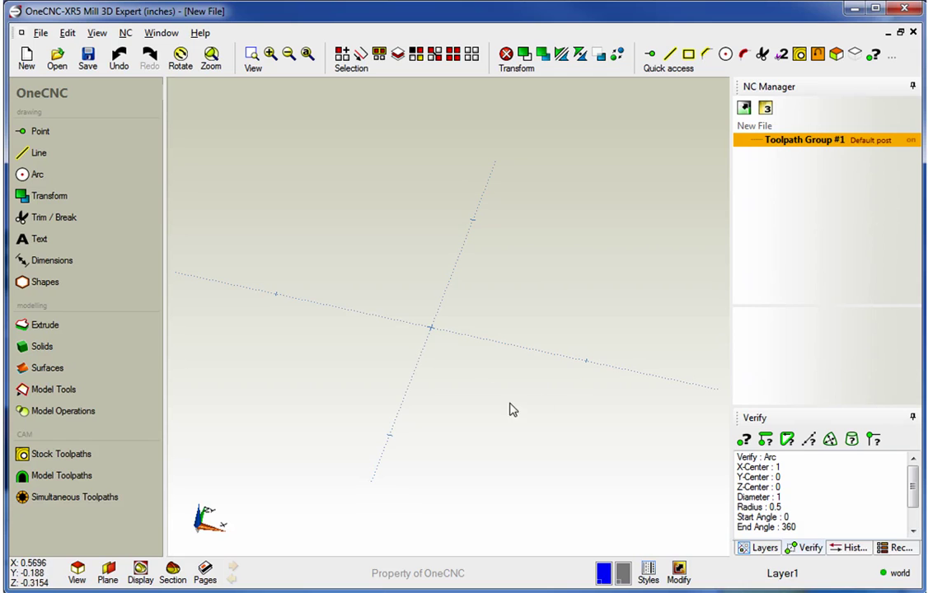
Start the full-circle Arc tool with the diameter set to 1.
{"action": "middle_click_drag", "start_coordinate": [457, 332], "coordinate": [463, 331]}
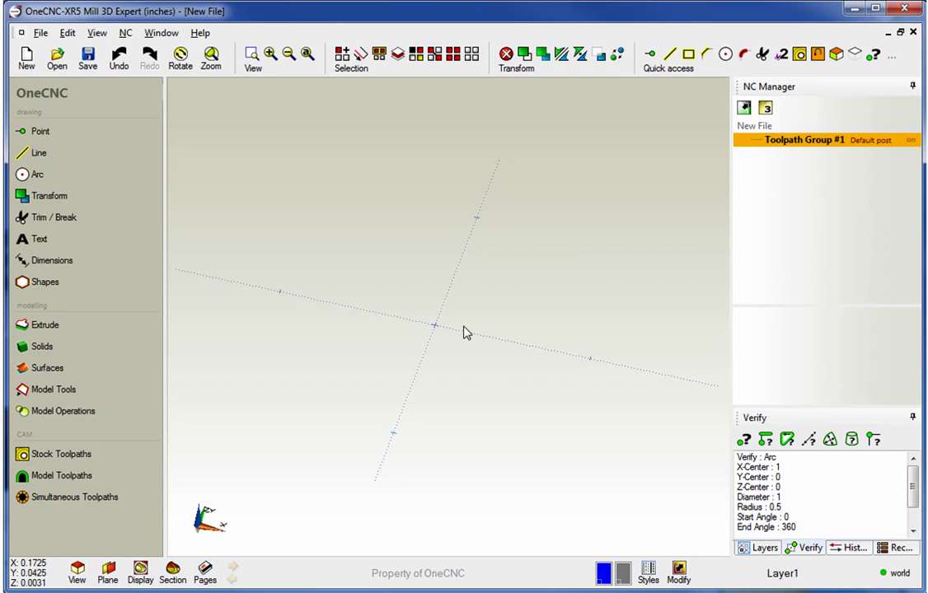
{"action": "mouse_move", "coordinate": [460, 331]}
{"action": "middle_mouse_down"}
{"action": "mouse_move", "coordinate": [482, 298]}
{"action": "mouse_move", "coordinate": [462, 337]}
{"action": "middle_mouse_up"}
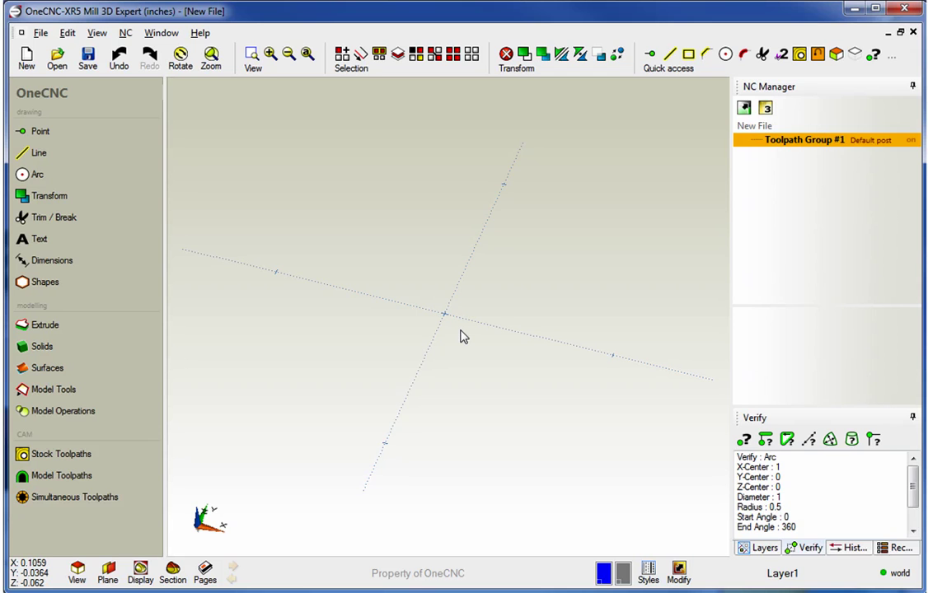
{"action": "left_click", "coordinate": [38, 176]}
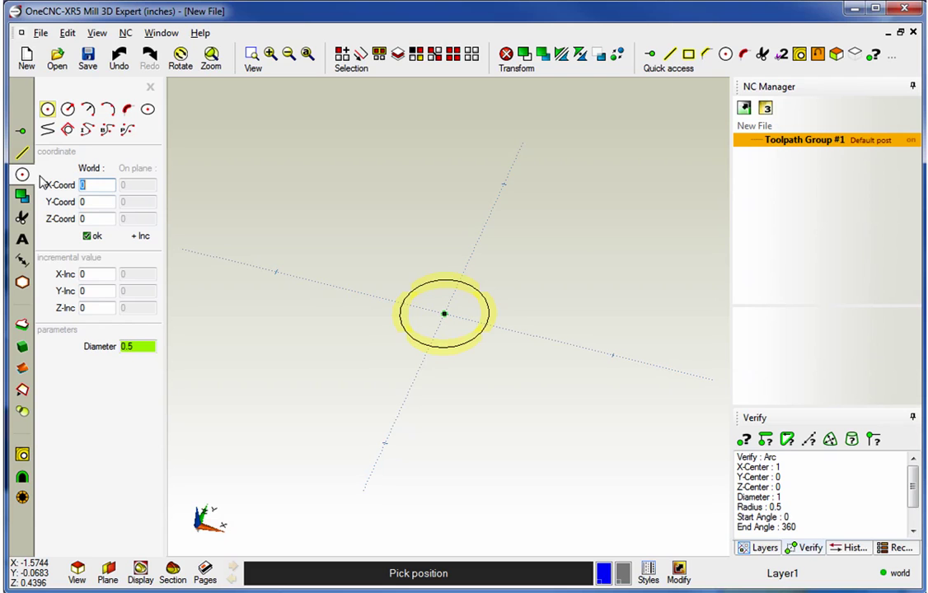
{"action": "left_click", "coordinate": [122, 347]}
{"action": "type", "text": "1"}
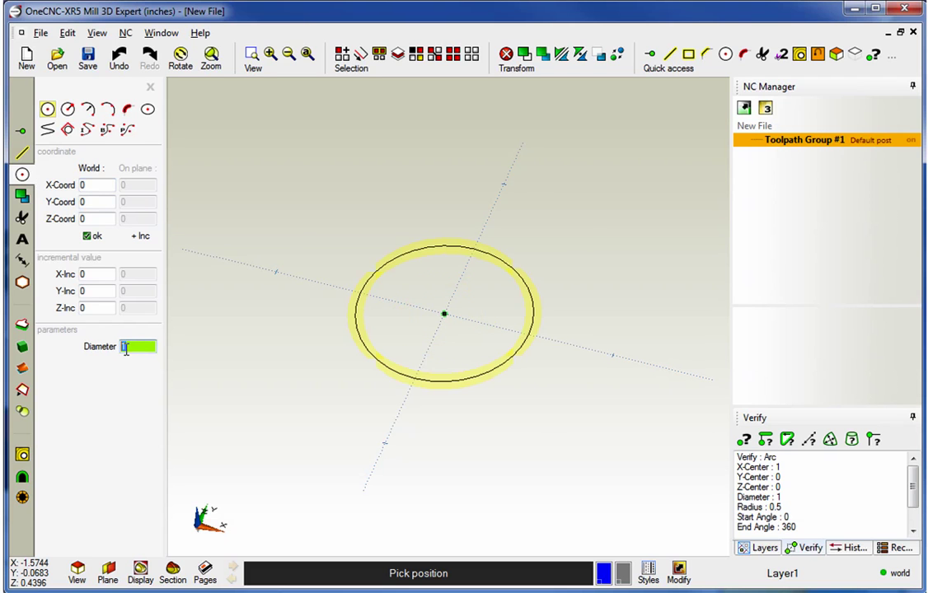
{"action": "type", "text": "2"}
{"action": "key", "text": "BackSpace"}
{"action": "type", "text": "1"}
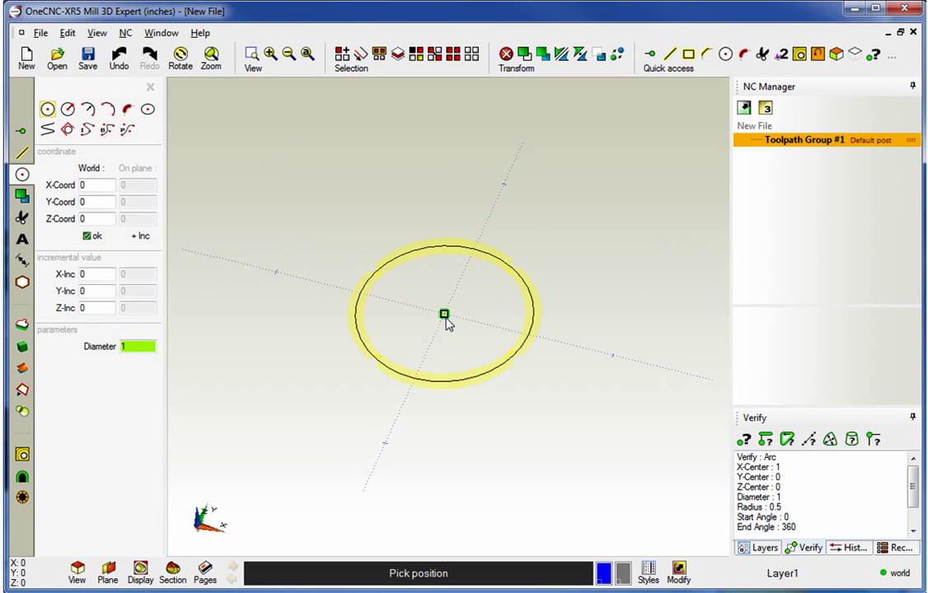
Place 1-diameter circles at (0,0), (0,-1.25), (1.3125,0) and (1.3125,-1.25), then set diameter 0.5.
{"action": "left_click", "coordinate": [445, 316]}
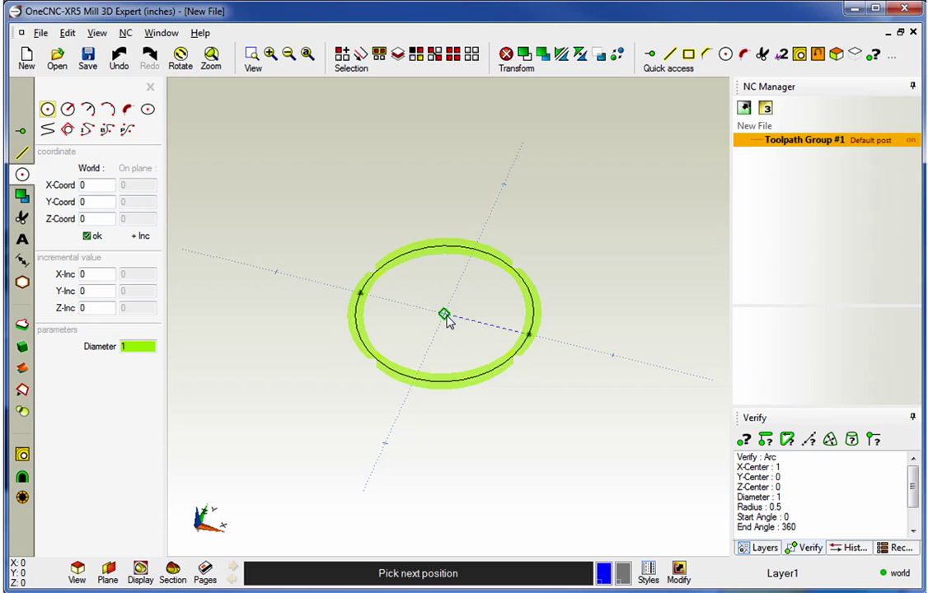
{"action": "middle_click_drag", "start_coordinate": [446, 319], "coordinate": [428, 237]}
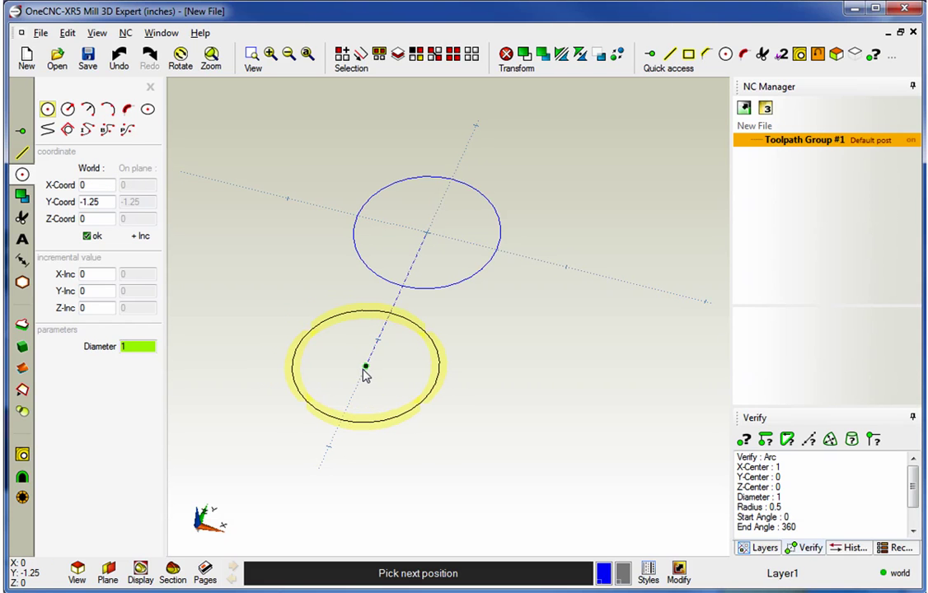
{"action": "left_click", "coordinate": [365, 369]}
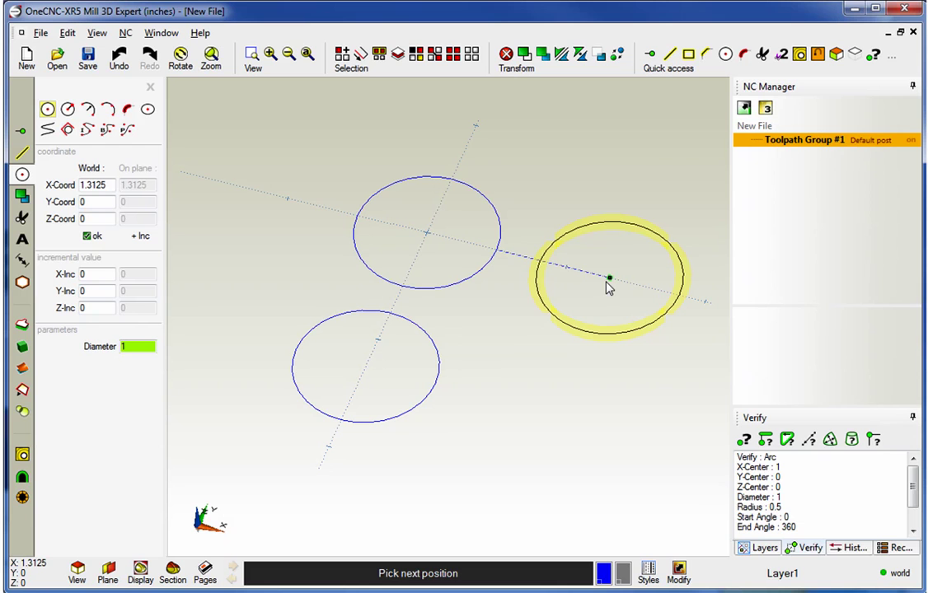
{"action": "left_click", "coordinate": [608, 280]}
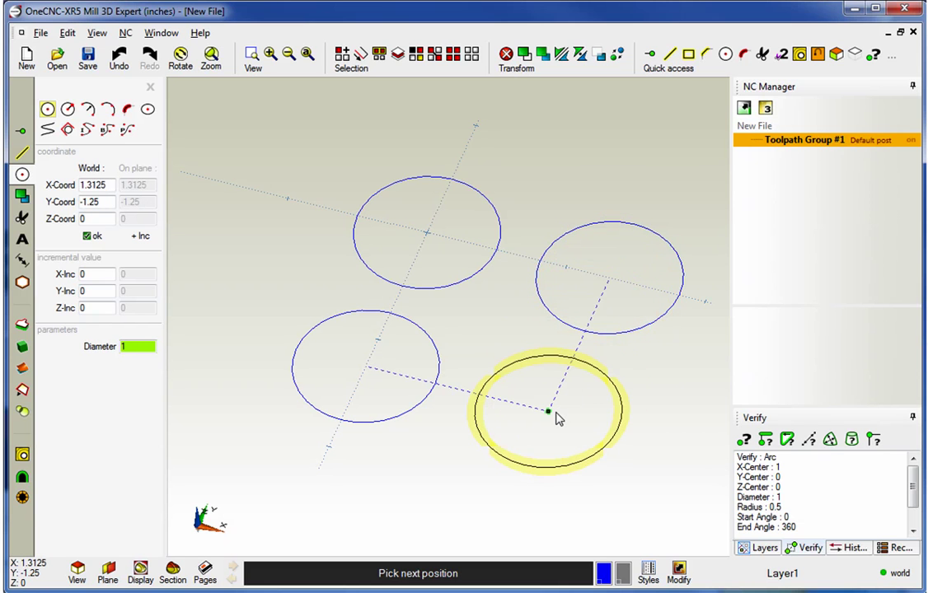
{"action": "left_click", "coordinate": [110, 346]}
{"action": "type", "text": "0.5"}
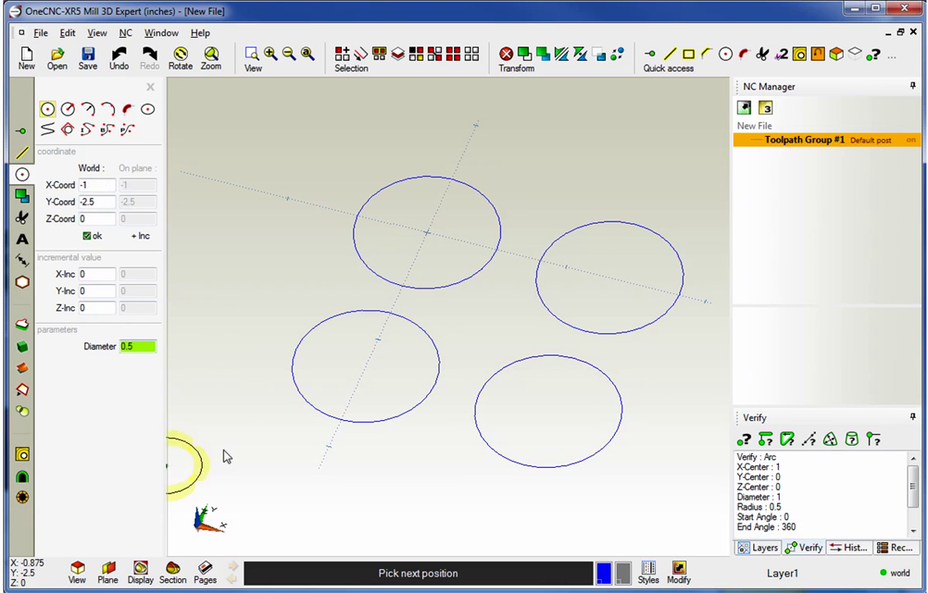
Place a 0.5-diameter circle at the centre of each of the four big circles.
{"action": "left_click", "coordinate": [425, 234]}
{"action": "left_click", "coordinate": [367, 369]}
{"action": "left_click", "coordinate": [547, 410]}
{"action": "left_click", "coordinate": [609, 277]}
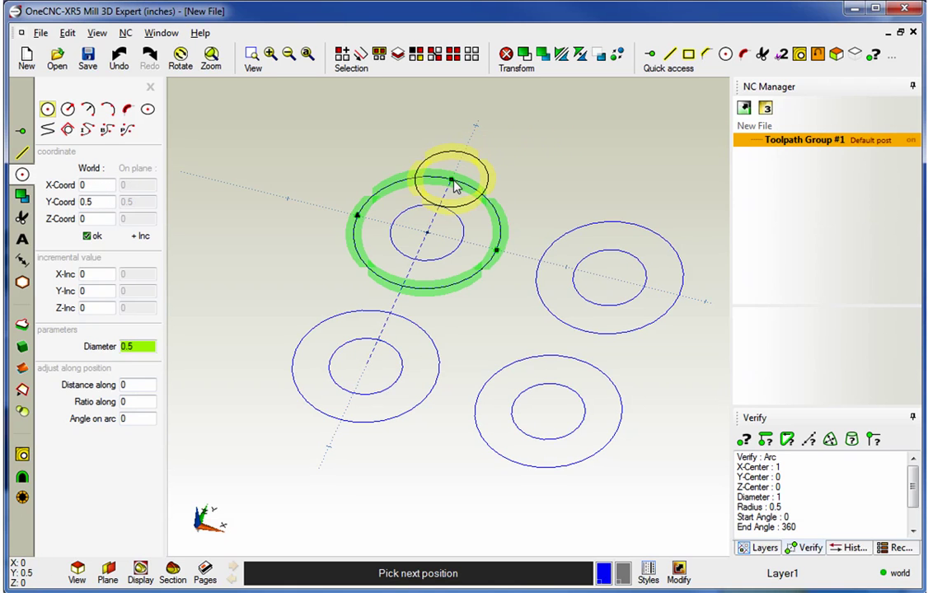
Add two 0.5-diameter circles on each big circle's outer quadrant points, then end the command.
{"action": "left_click", "coordinate": [452, 183]}
{"action": "left_click", "coordinate": [356, 211]}
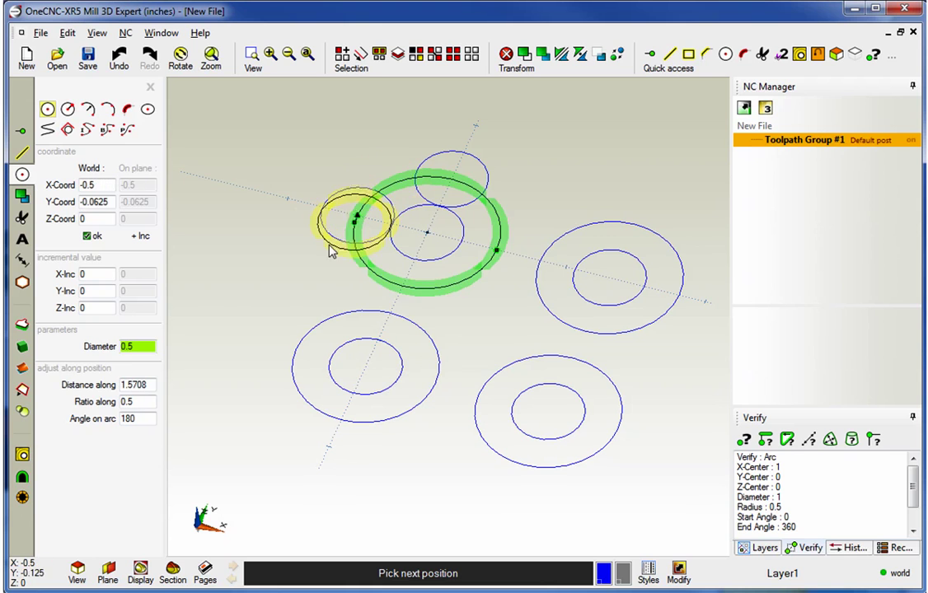
{"action": "left_click", "coordinate": [297, 353]}
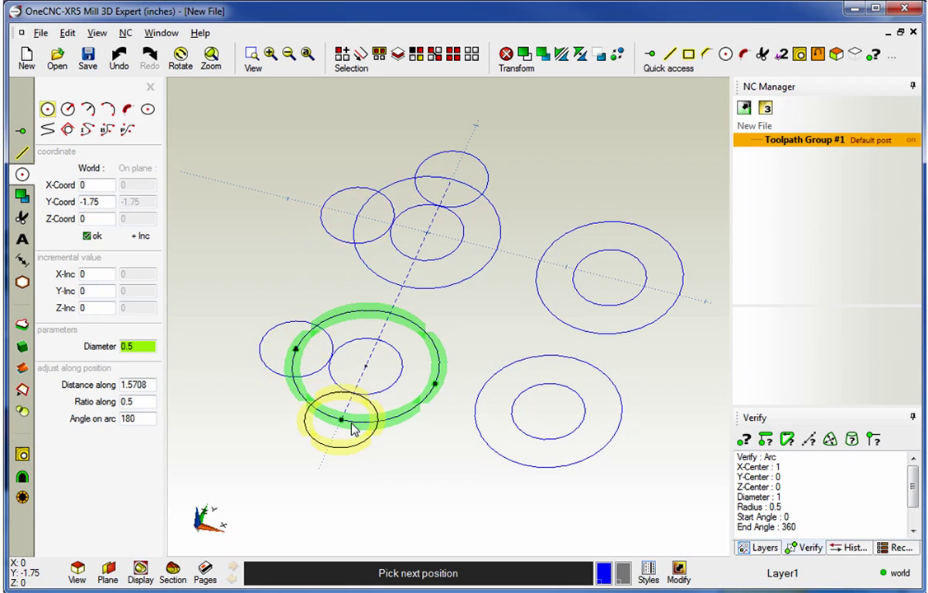
{"action": "left_click", "coordinate": [341, 421]}
{"action": "left_click", "coordinate": [522, 473]}
{"action": "left_click", "coordinate": [616, 430]}
{"action": "left_click", "coordinate": [679, 295]}
{"action": "left_click", "coordinate": [634, 221]}
{"action": "right_click", "coordinate": [629, 175]}
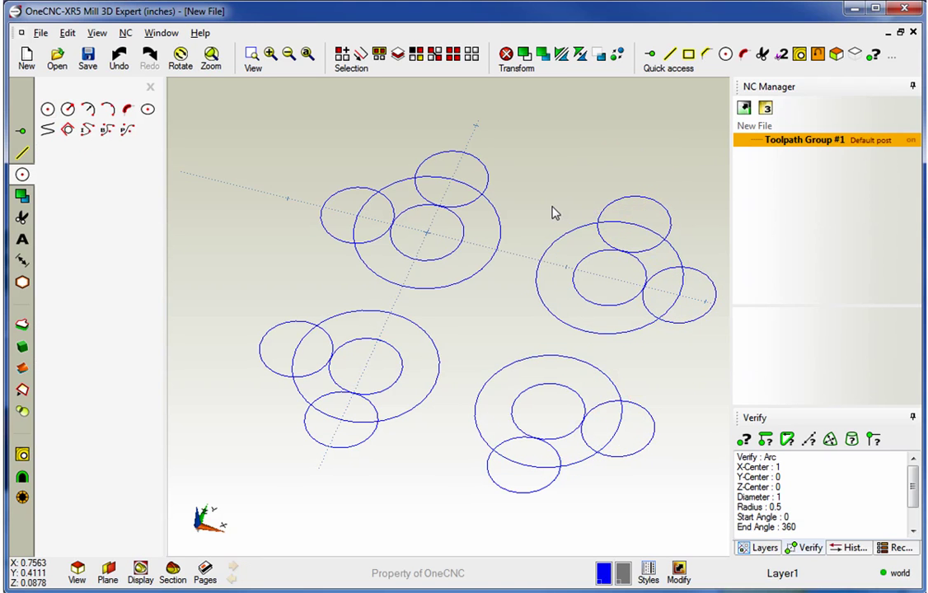
Restart the circle tool with a diameter of 0.25.
{"action": "left_click", "coordinate": [47, 109]}
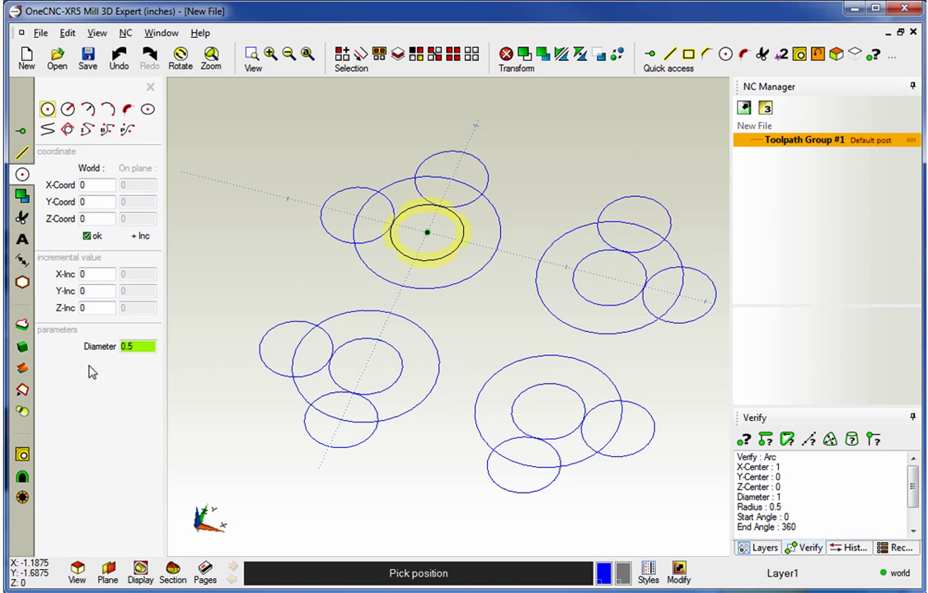
{"action": "left_click_drag", "start_coordinate": [146, 346], "coordinate": [97, 346]}
{"action": "type", "text": "25"}
Place 0.25-diameter circles at coordinates (1, 1) and (0, 1).
{"action": "left_click", "coordinate": [87, 184]}
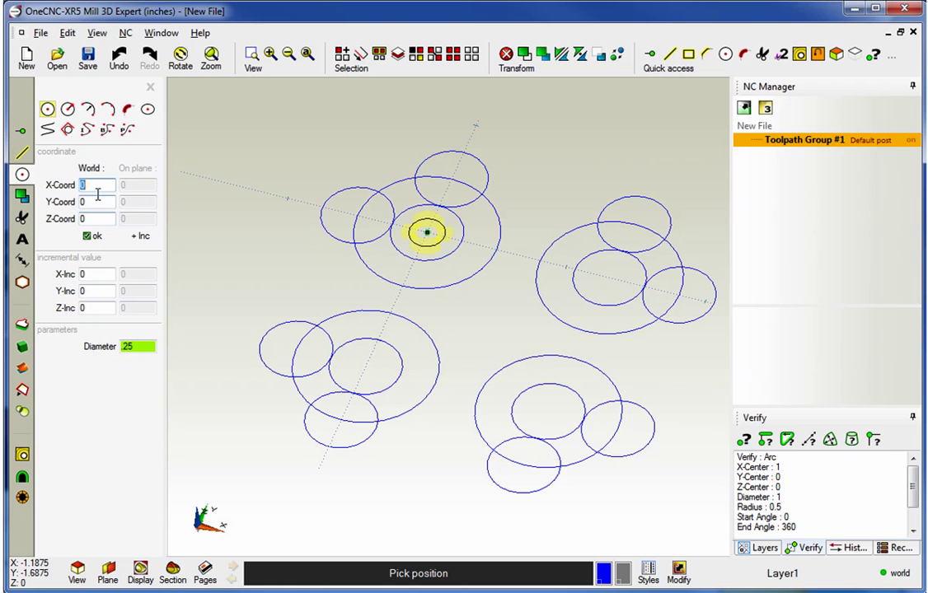
{"action": "type", "text": "1"}
{"action": "key", "text": "Return"}
{"action": "left_click", "coordinate": [82, 201]}
{"action": "type", "text": "1"}
{"action": "key", "text": "Return"}
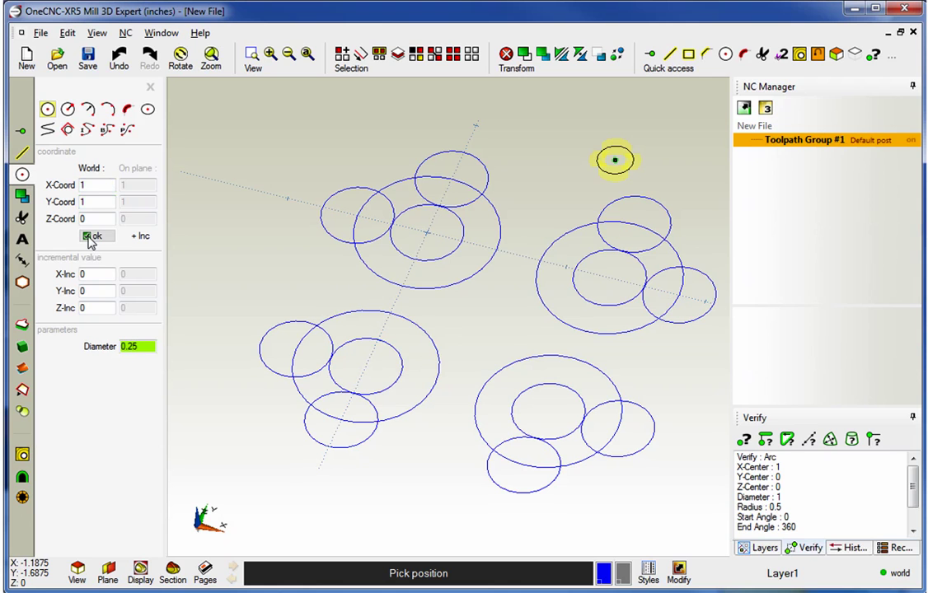
{"action": "left_click", "coordinate": [89, 236]}
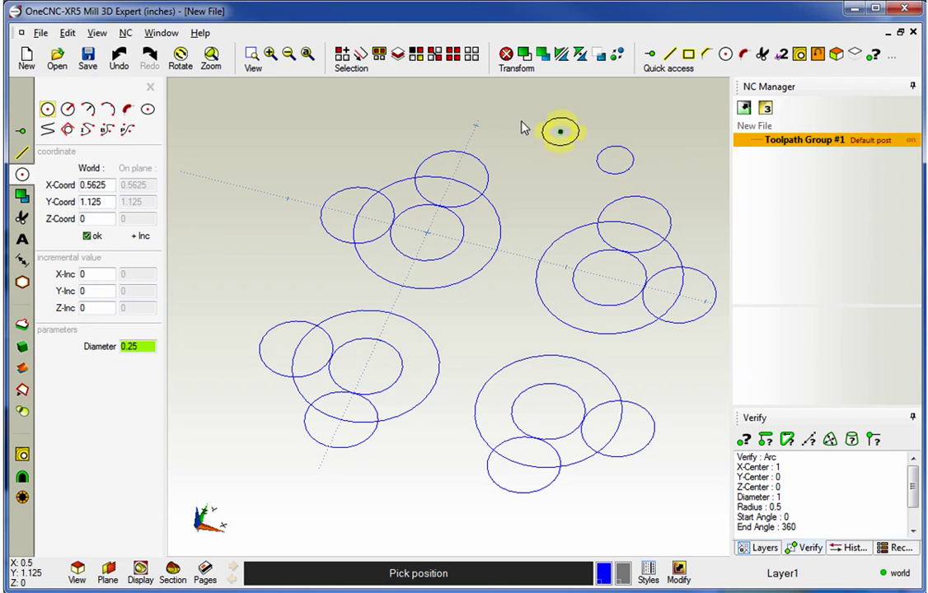
{"action": "left_click", "coordinate": [82, 185]}
{"action": "type", "text": "0"}
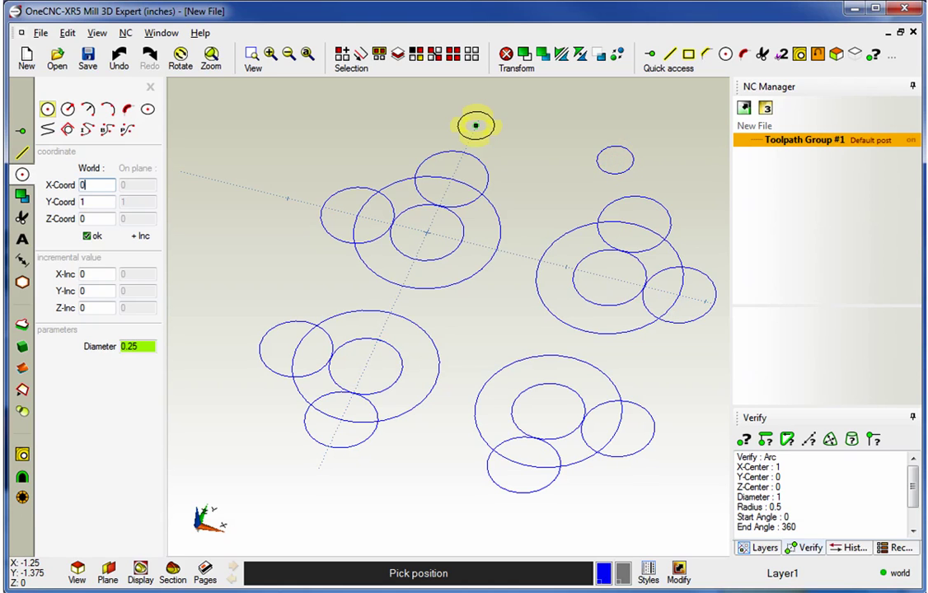
{"action": "left_click", "coordinate": [88, 236]}
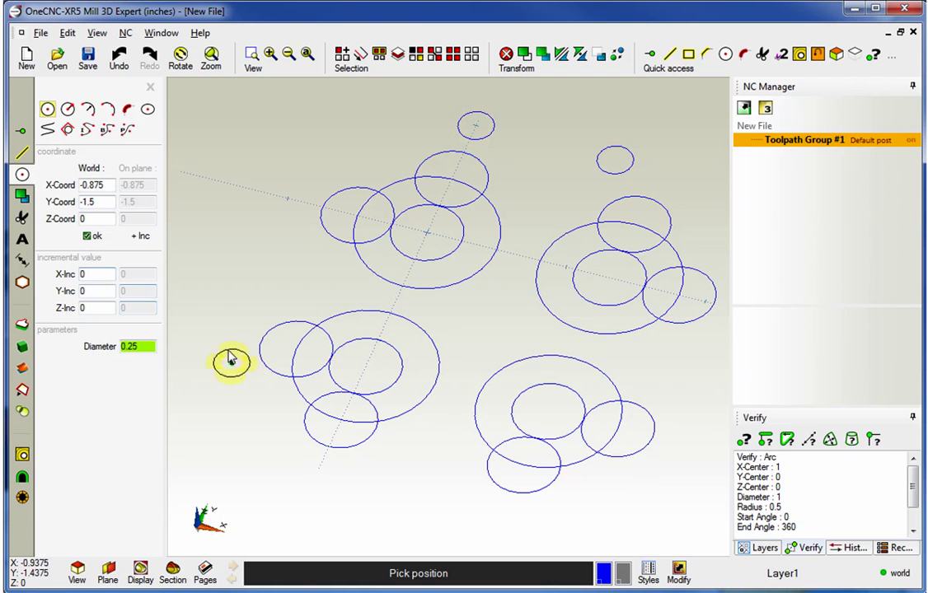
Set the circle increments to X -1 and Y 0.2.
{"action": "middle_click_drag", "start_coordinate": [267, 277], "coordinate": [427, 319]}
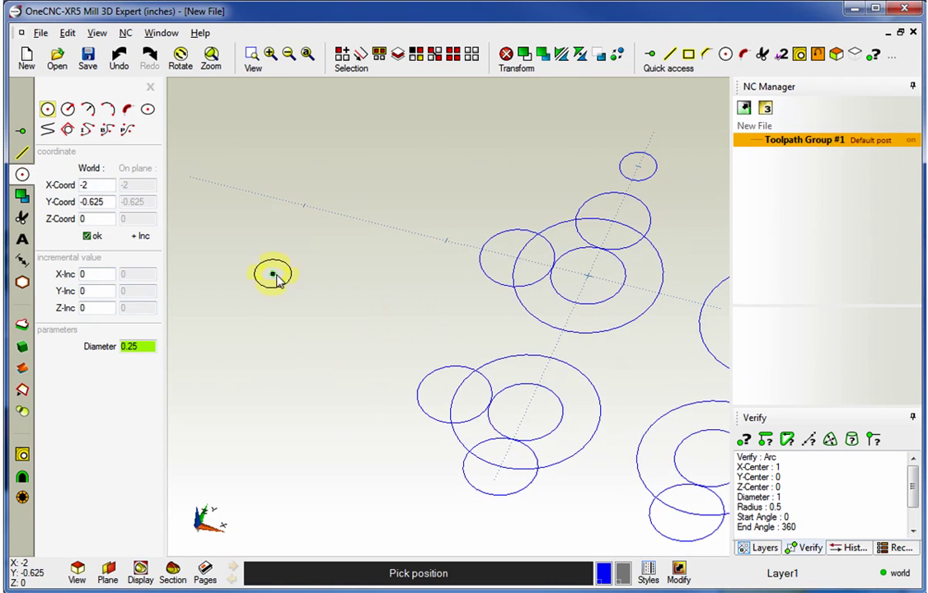
{"action": "left_click", "coordinate": [105, 273]}
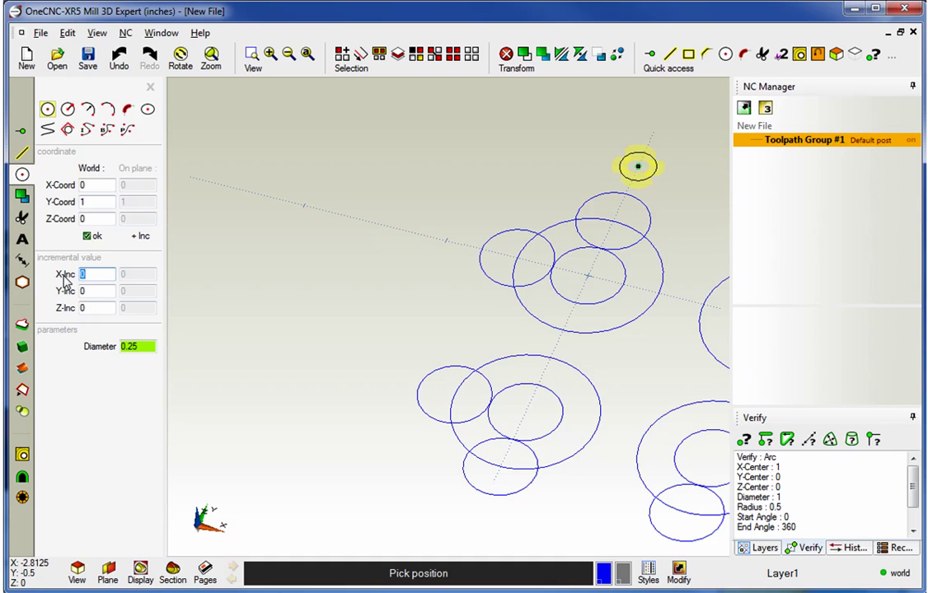
{"action": "type", "text": "-1"}
{"action": "left_click", "coordinate": [104, 285]}
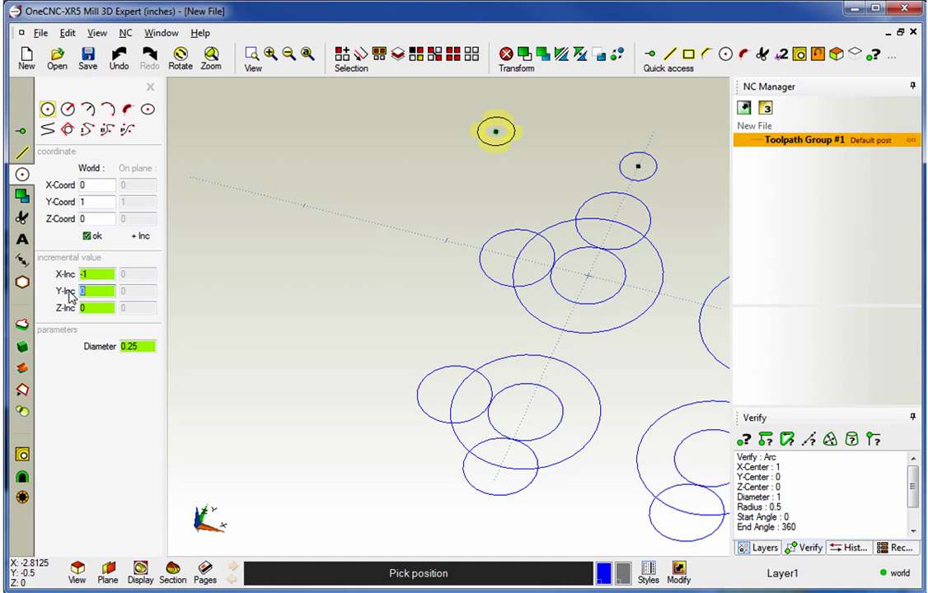
{"action": "type", "text": "2"}
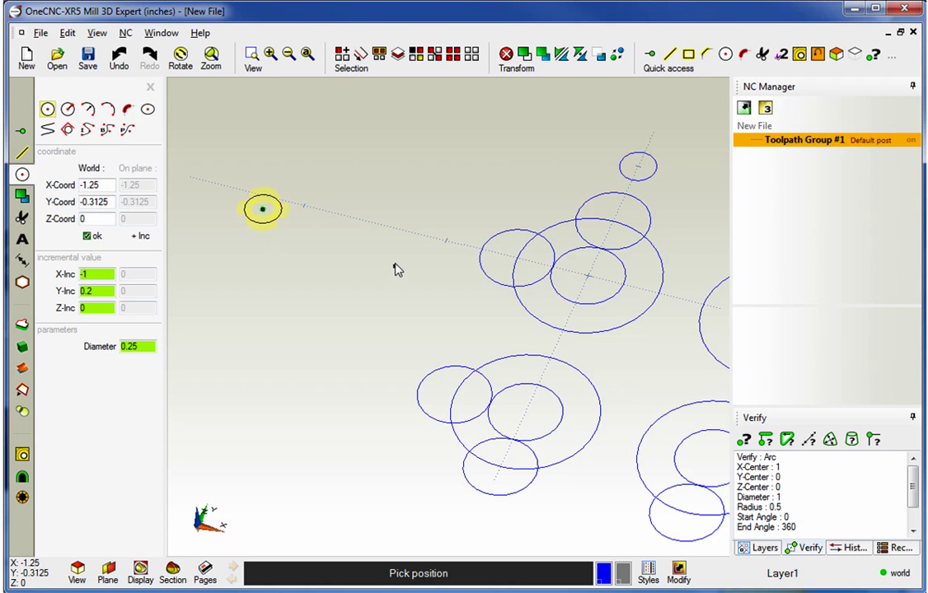
Place three offset 0.25 circles from the big circles' centres, then end the command.
{"action": "left_click", "coordinate": [593, 279]}
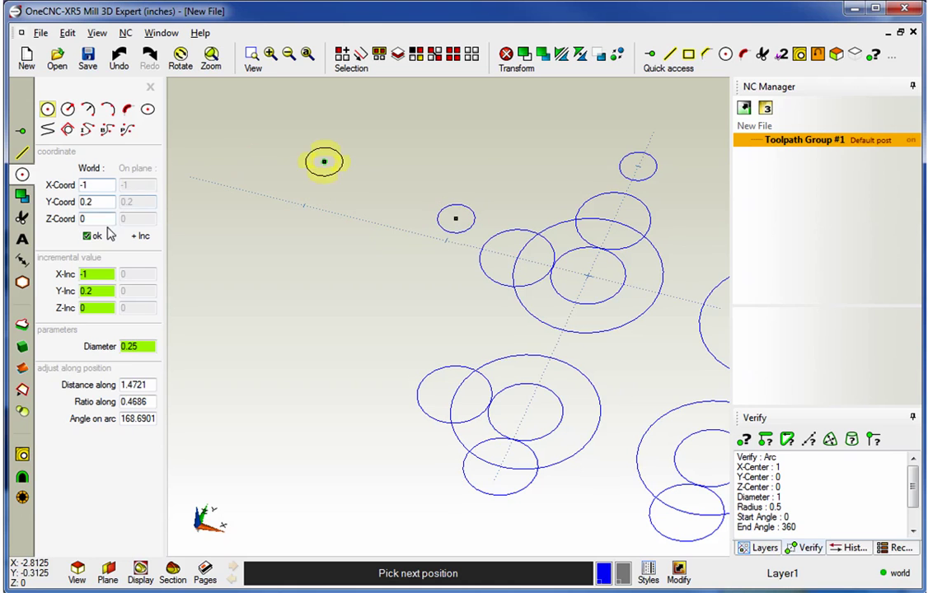
{"action": "left_click", "coordinate": [439, 214]}
{"action": "middle_click_drag", "start_coordinate": [482, 298], "coordinate": [387, 249]}
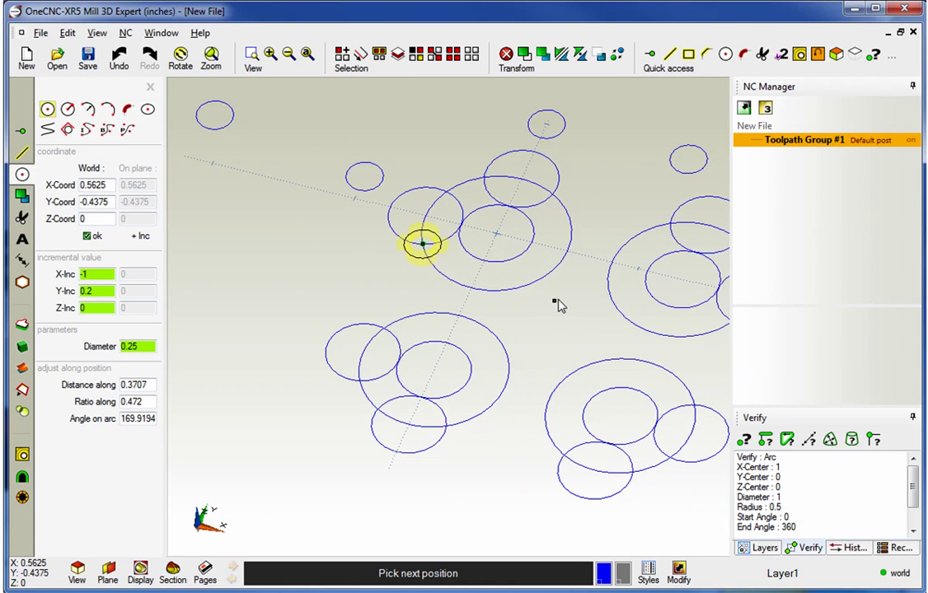
{"action": "left_click", "coordinate": [497, 236]}
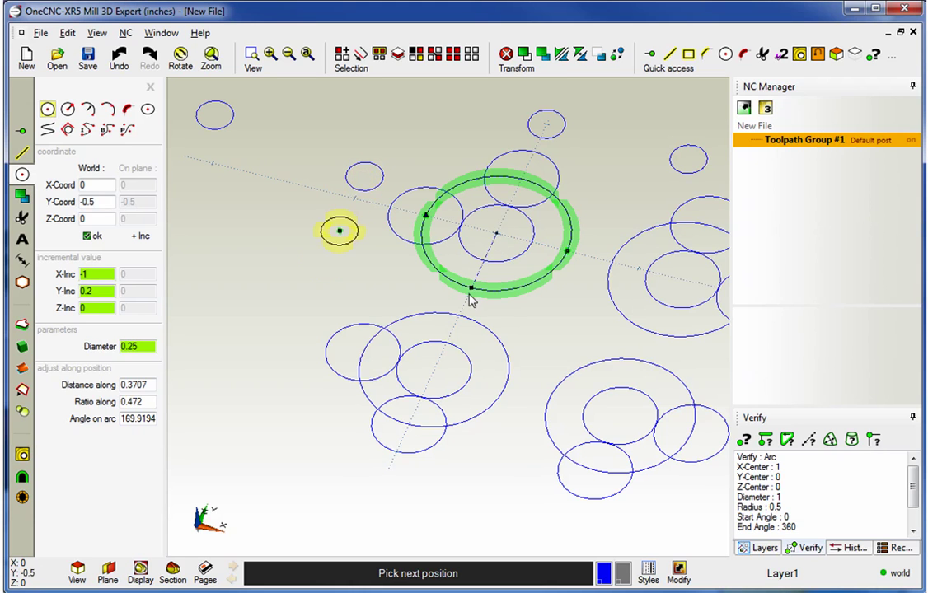
{"action": "left_click", "coordinate": [434, 374]}
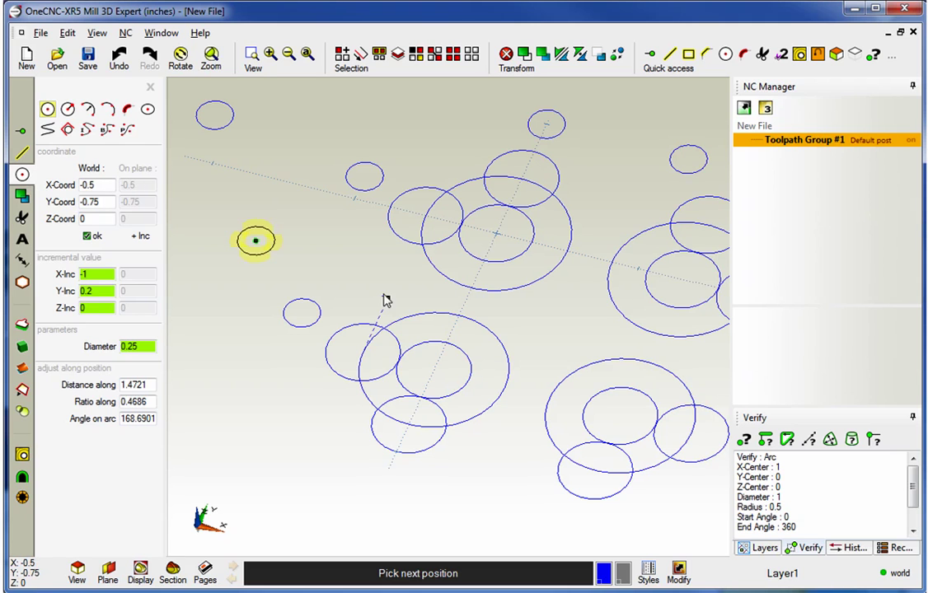
{"action": "key", "text": "Escape"}
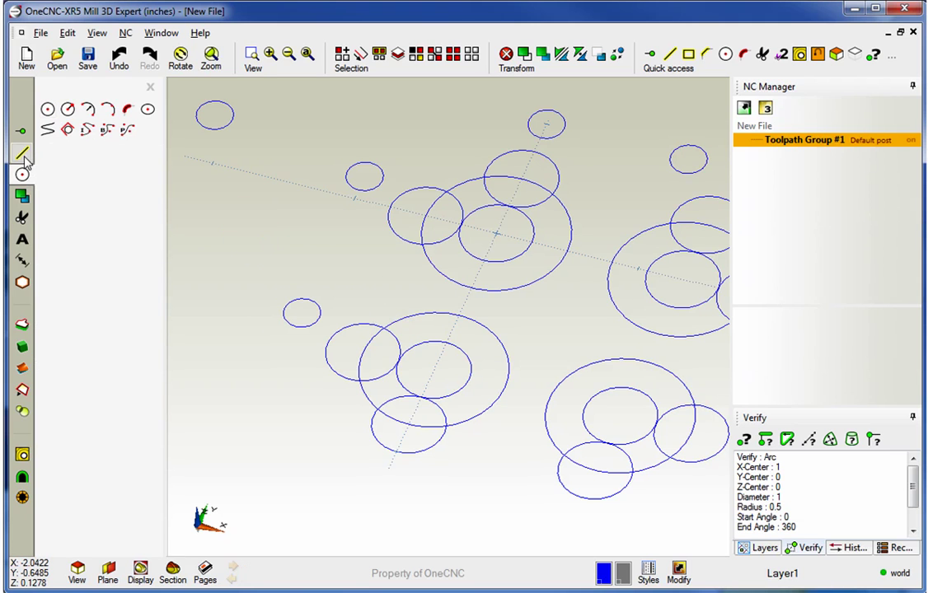
{"action": "middle_click_drag", "start_coordinate": [486, 376], "coordinate": [445, 316]}
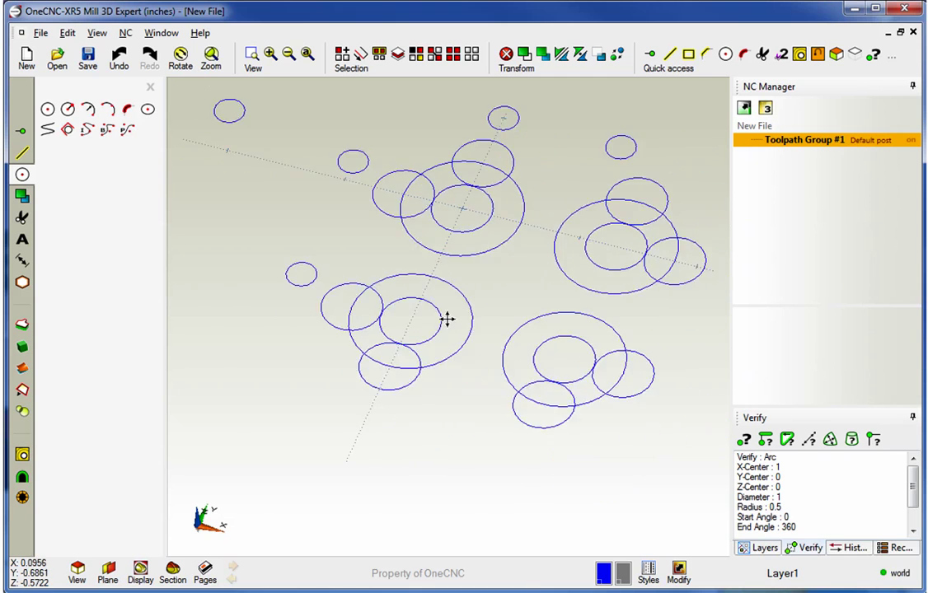
{"action": "middle_click_drag", "start_coordinate": [441, 375], "coordinate": [452, 271]}
In top view, draw the stepped bottom of the line profile leftward from the centre axis.
{"action": "key", "text": "F2"}
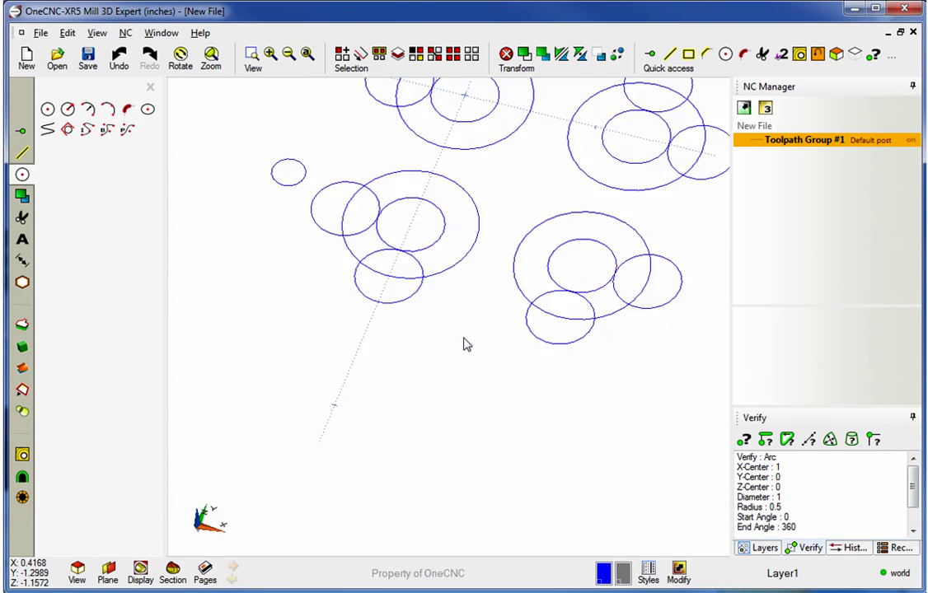
{"action": "middle_click_drag", "start_coordinate": [497, 427], "coordinate": [496, 195]}
{"action": "left_click", "coordinate": [22, 155]}
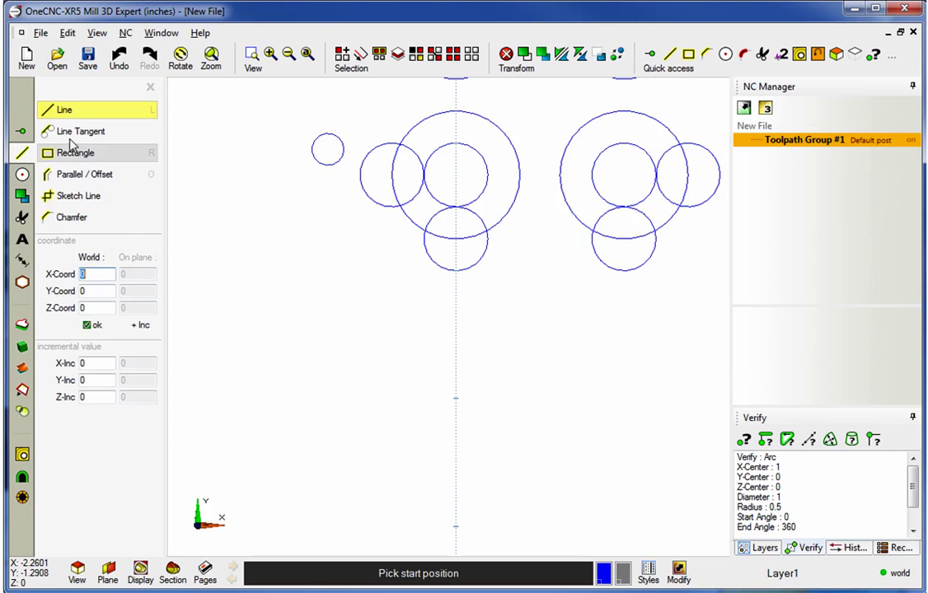
{"action": "left_click", "coordinate": [457, 479]}
{"action": "left_click", "coordinate": [360, 478]}
{"action": "left_click", "coordinate": [360, 406]}
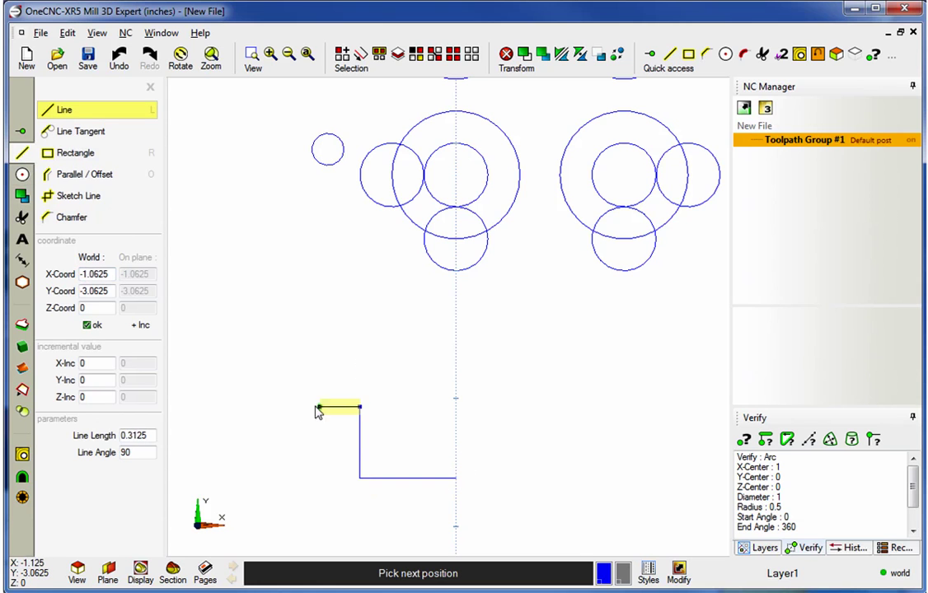
{"action": "left_click", "coordinate": [289, 408]}
{"action": "left_click", "coordinate": [289, 479]}
{"action": "left_click", "coordinate": [223, 479]}
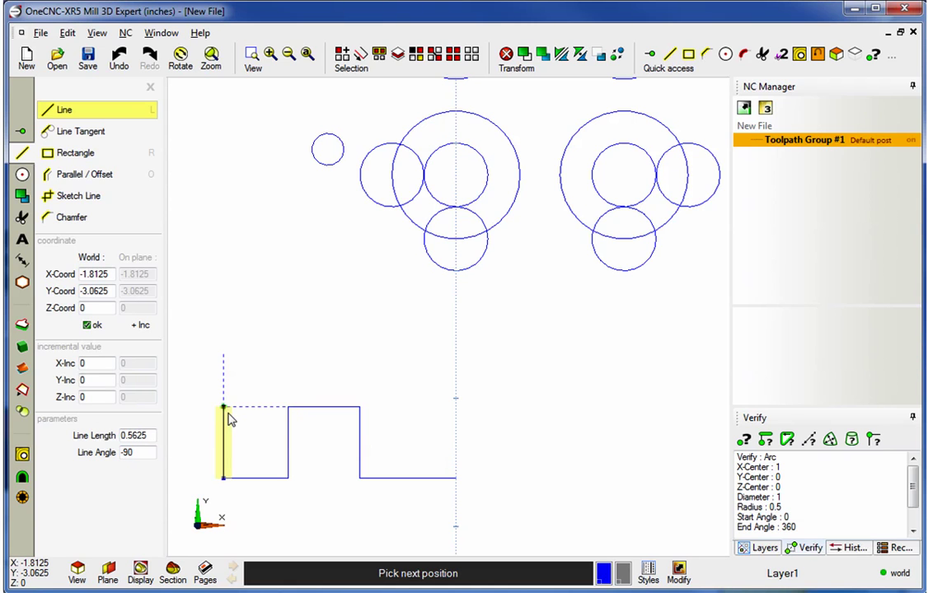
Add the profile's left side, the slanted edge, and a horizontal line ending at 0, -2.5.
{"action": "left_click", "coordinate": [223, 407]}
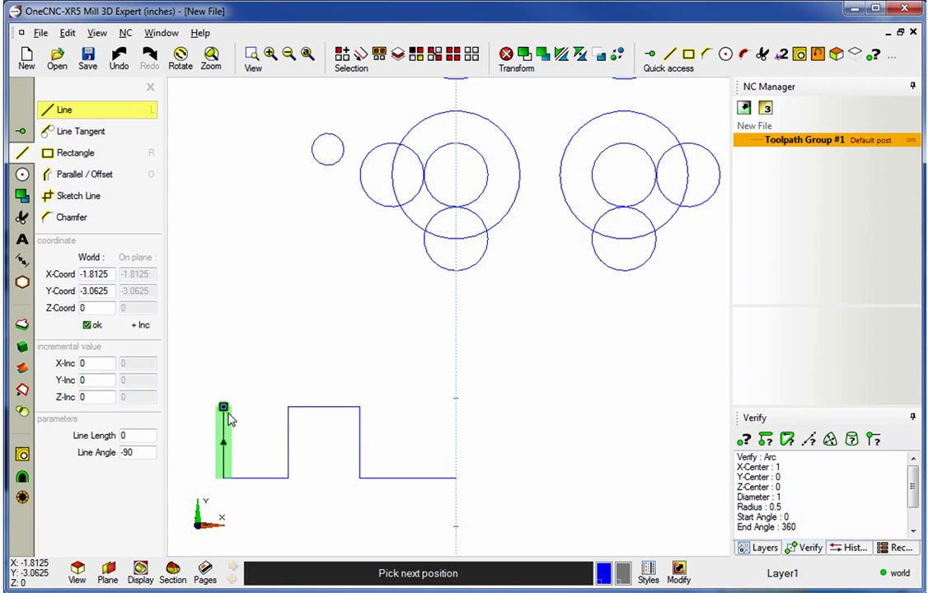
{"action": "scroll", "coordinate": [280, 350], "scroll_direction": "up", "scroll_amount": 1}
{"action": "left_click", "coordinate": [290, 336]}
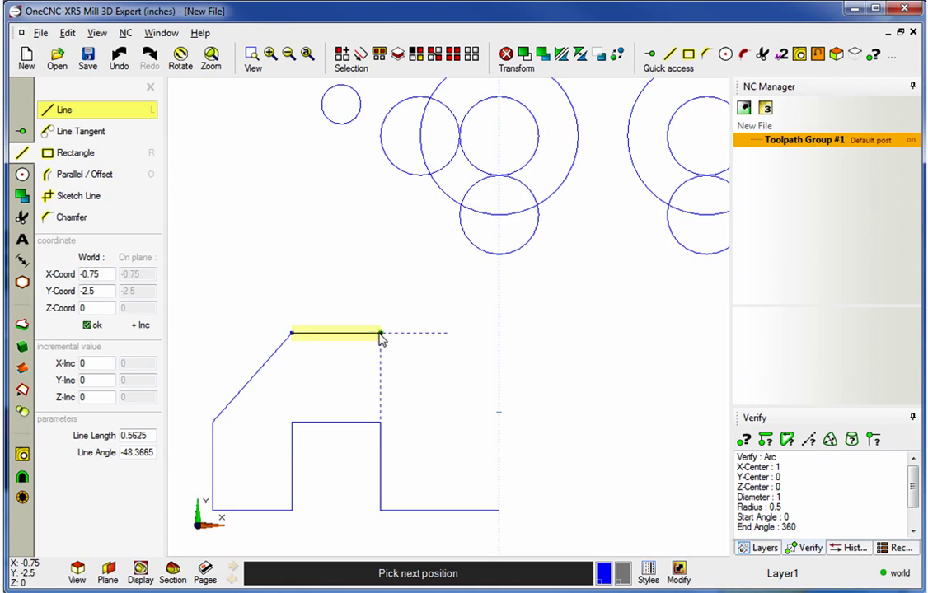
{"action": "key", "text": "Escape"}
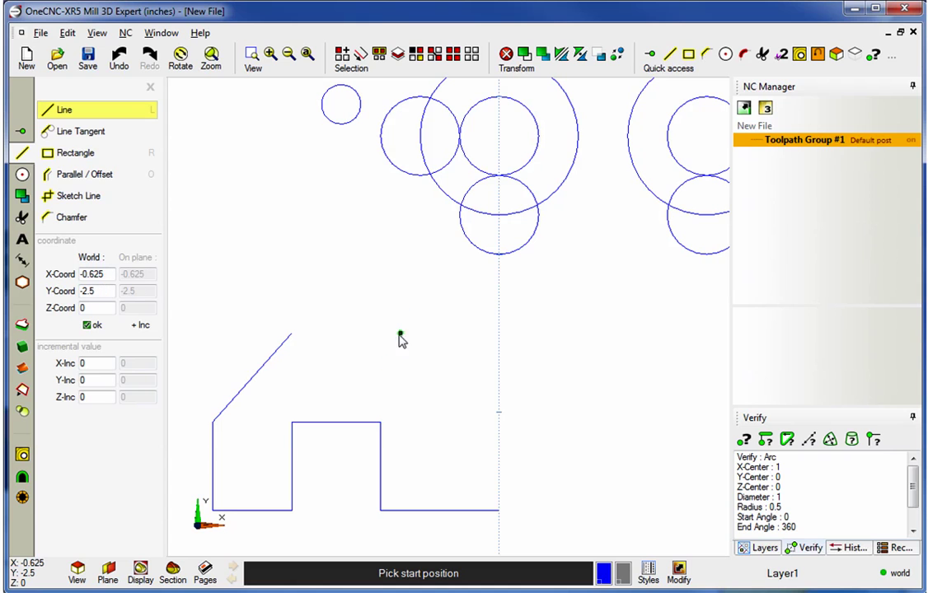
{"action": "left_click", "coordinate": [500, 338]}
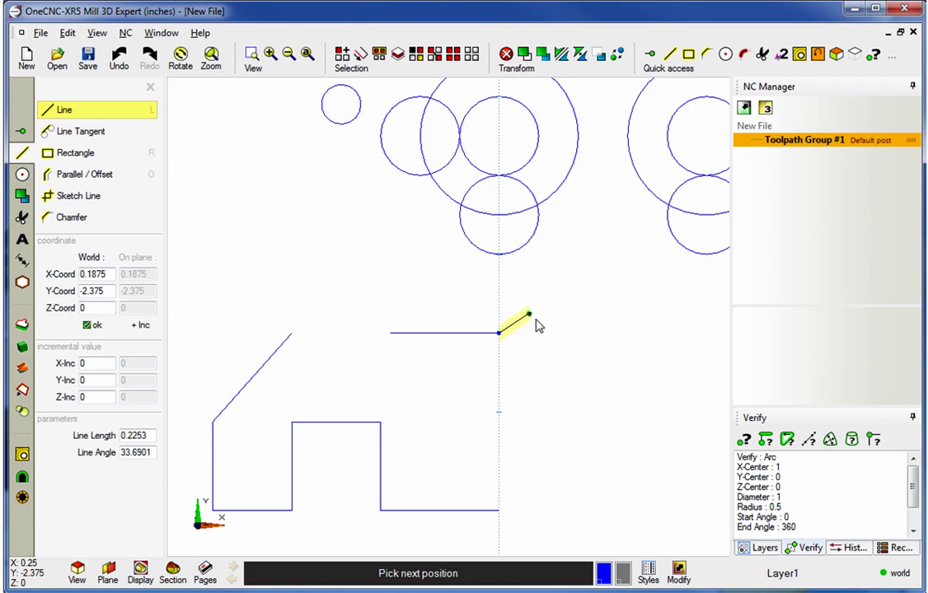
Draw the parallelogram's bottom edge and both slanted sides joining it to the top line.
{"action": "right_click", "coordinate": [565, 341]}
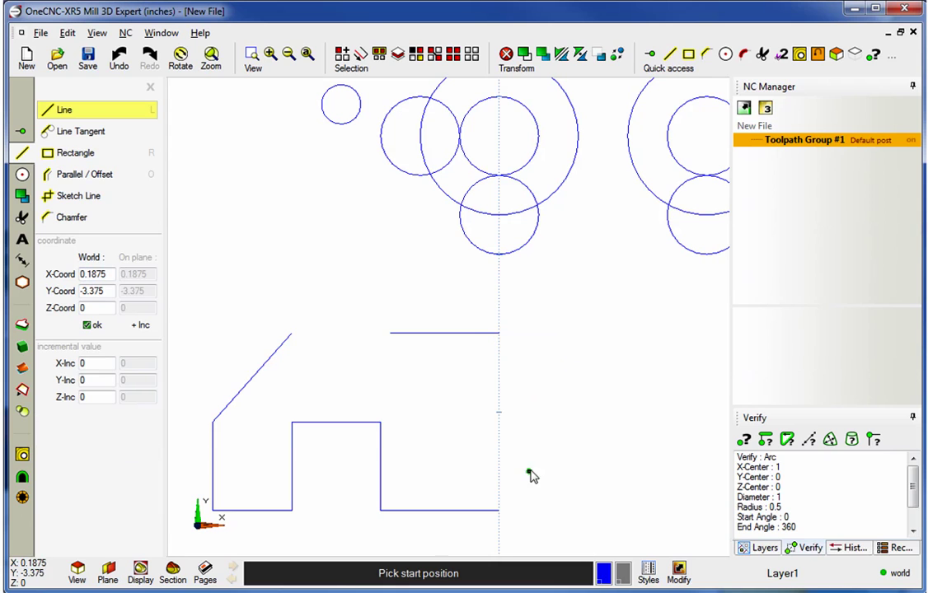
{"action": "left_click", "coordinate": [500, 432]}
{"action": "left_click", "coordinate": [617, 432]}
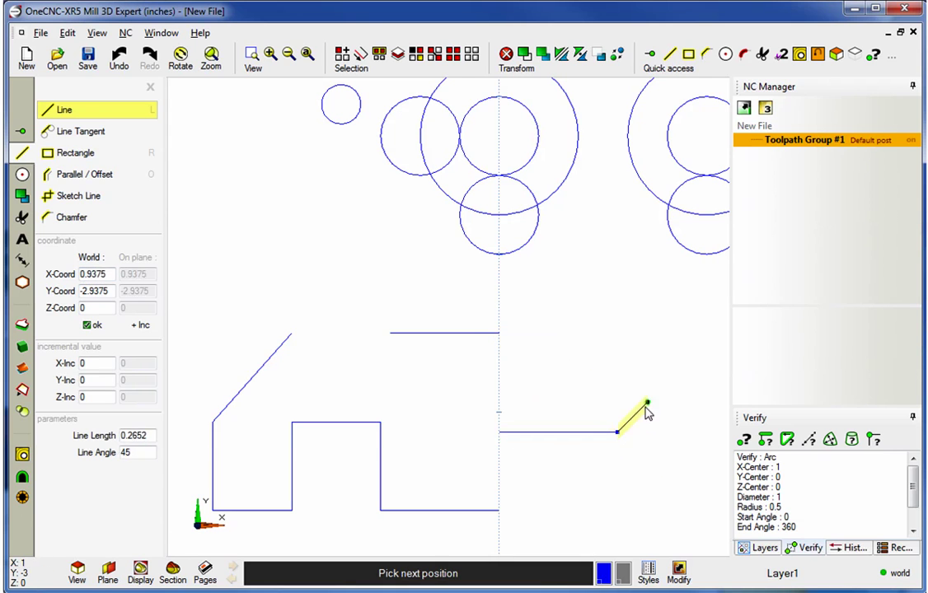
{"action": "right_click", "coordinate": [657, 486]}
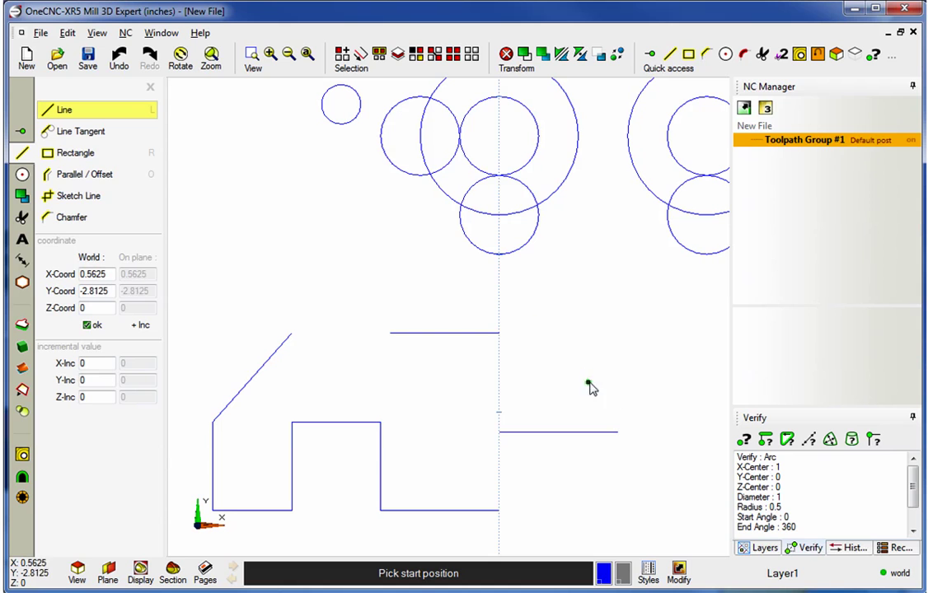
{"action": "left_click", "coordinate": [500, 333]}
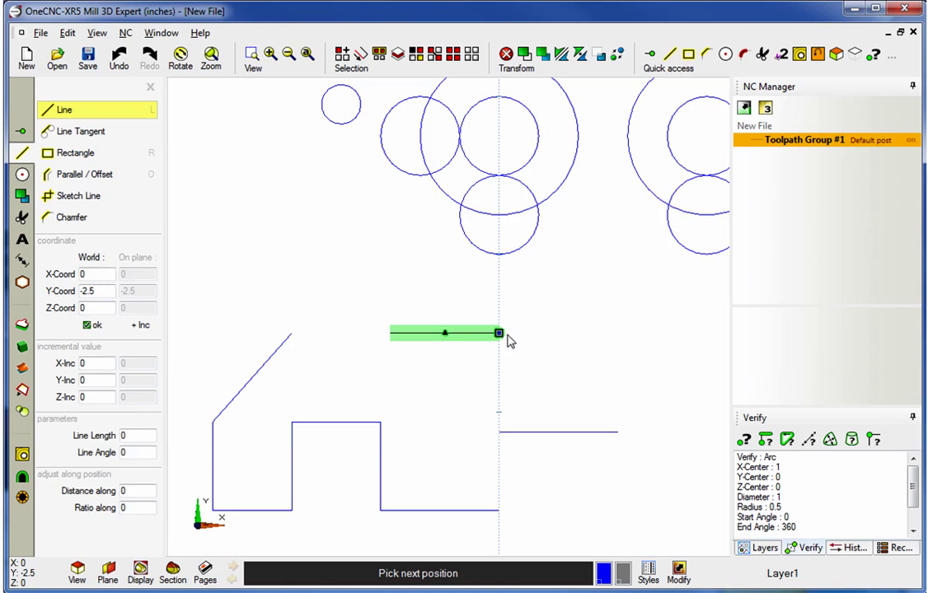
{"action": "left_click", "coordinate": [617, 431]}
{"action": "key", "text": "Escape"}
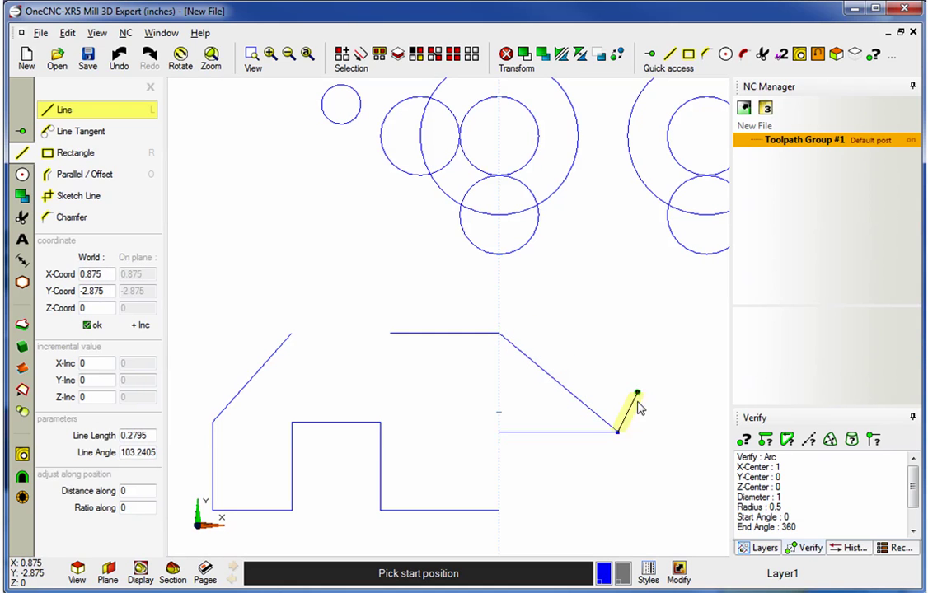
{"action": "left_click", "coordinate": [390, 333]}
{"action": "left_click", "coordinate": [498, 432]}
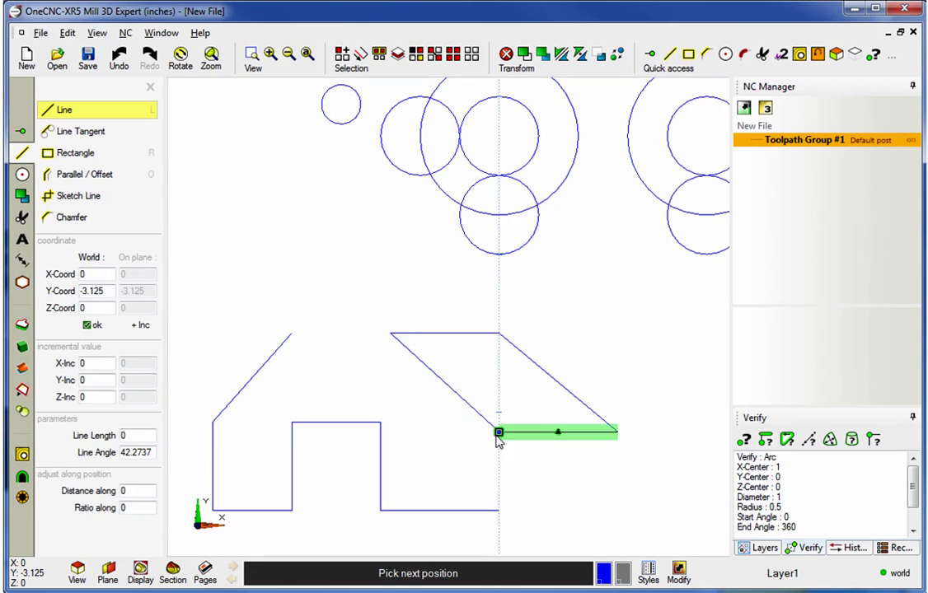
{"action": "key", "text": "Escape"}
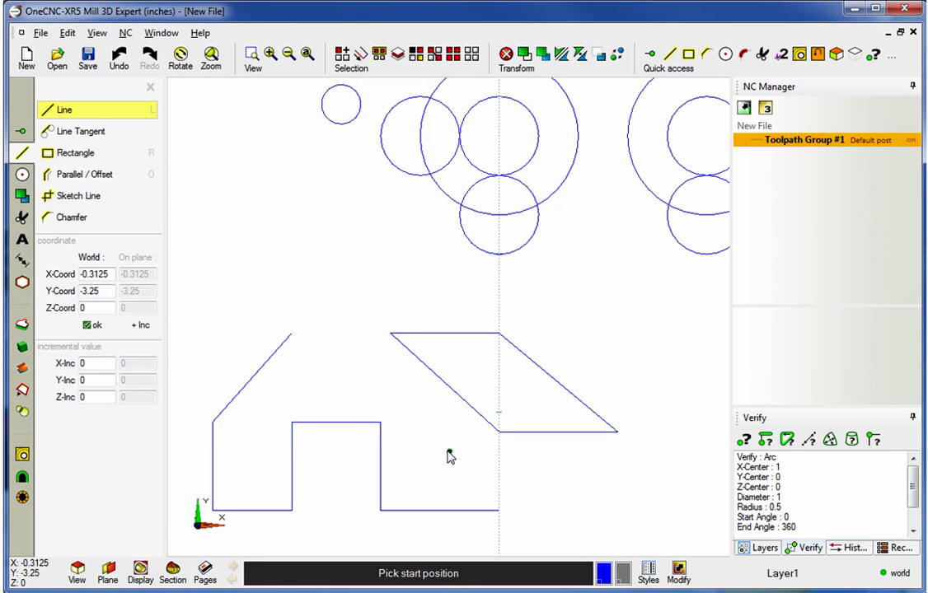
Join the slanted sides' midpoints with a horizontal line at Y -2.8125.
{"action": "left_click", "coordinate": [444, 384]}
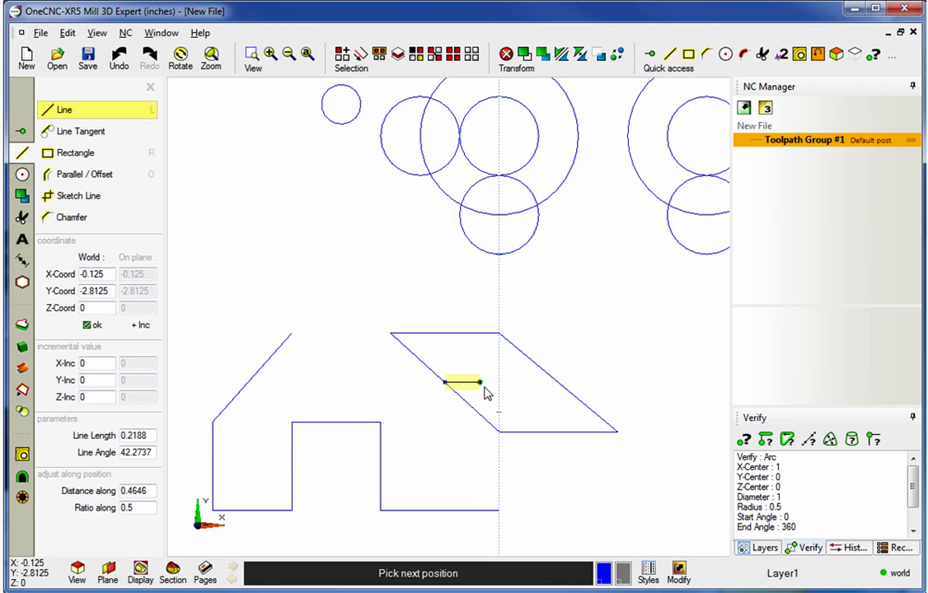
{"action": "left_click", "coordinate": [558, 382]}
{"action": "key", "text": "Escape"}
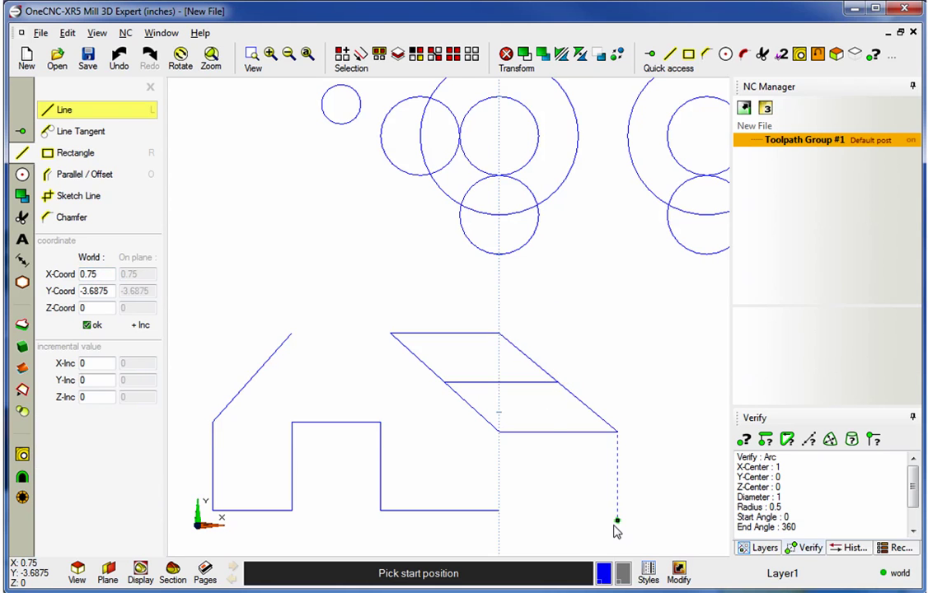
Draw a line from the slanted edge's top end to a small circle's edge.
{"action": "mouse_move", "coordinate": [314, 281]}
{"action": "middle_mouse_down"}
{"action": "mouse_move", "coordinate": [370, 309]}
{"action": "mouse_move", "coordinate": [384, 339]}
{"action": "middle_mouse_up"}
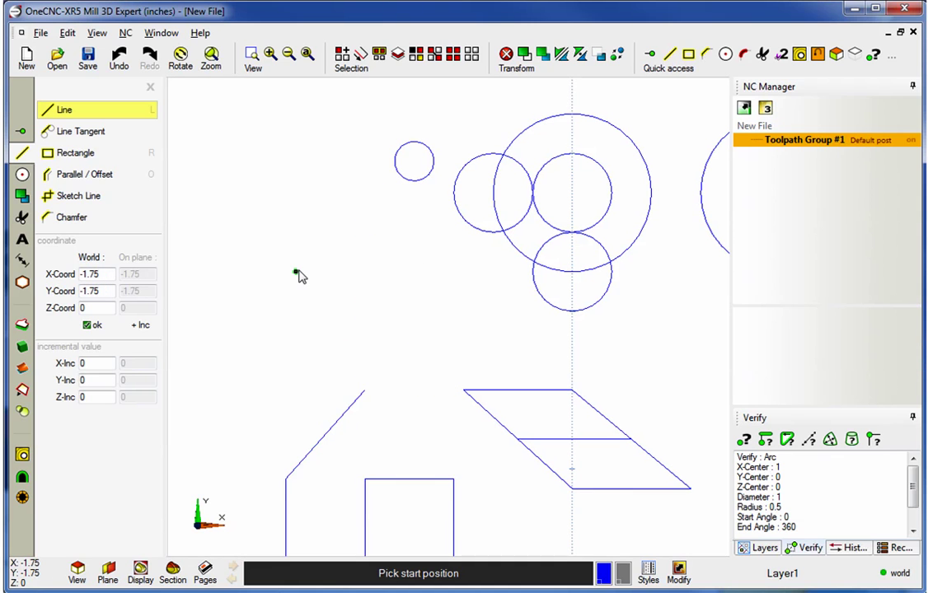
{"action": "left_click", "coordinate": [365, 390]}
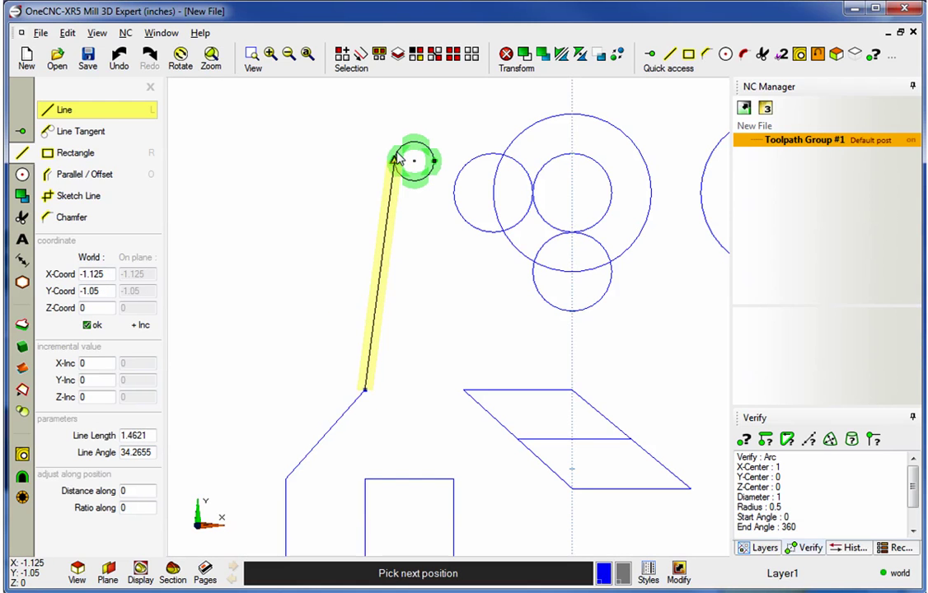
{"action": "left_click", "coordinate": [395, 160]}
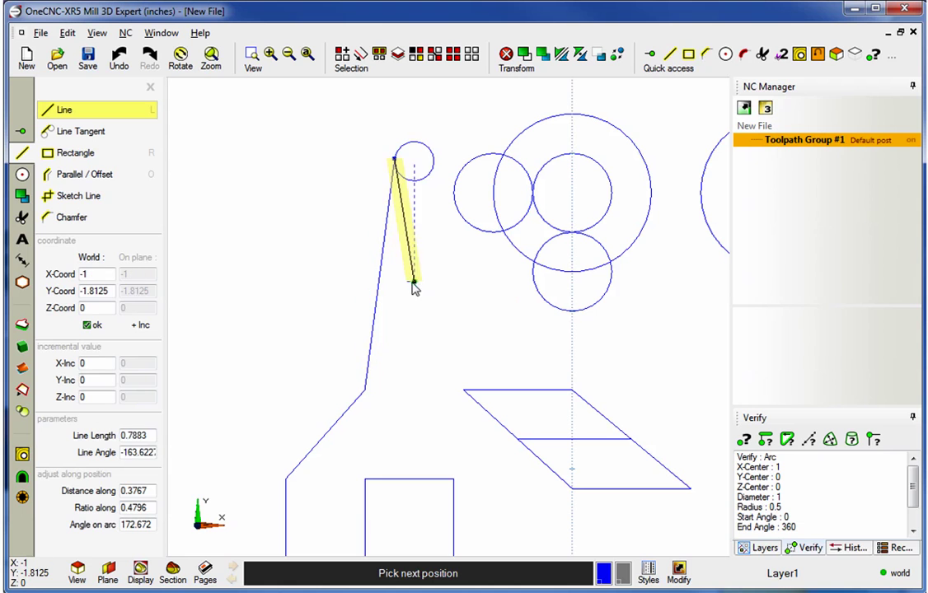
{"action": "right_click", "coordinate": [316, 149]}
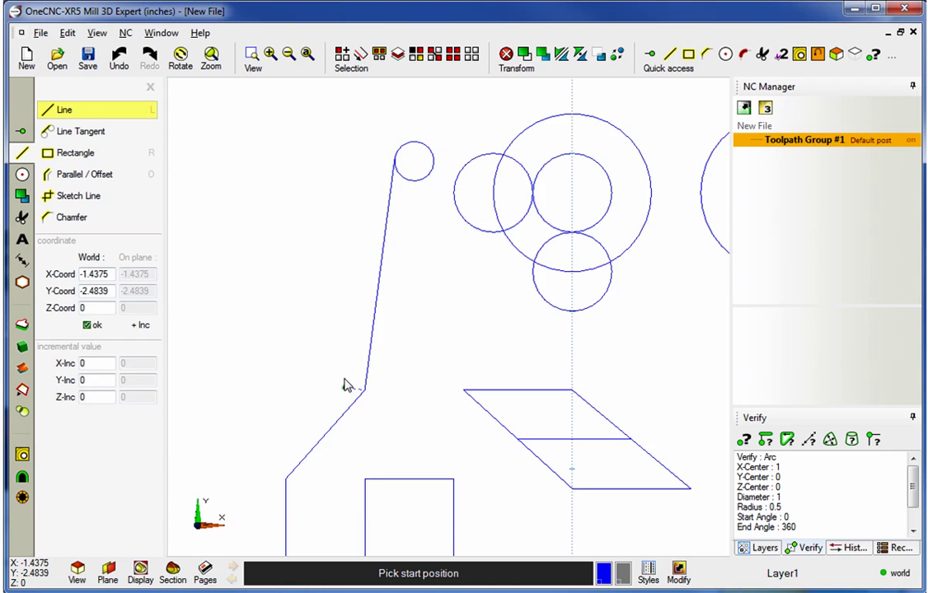
Draw a line from the parallelogram's corner tangent to the lower-right cluster's circle.
{"action": "middle_click_drag", "start_coordinate": [480, 396], "coordinate": [278, 356]}
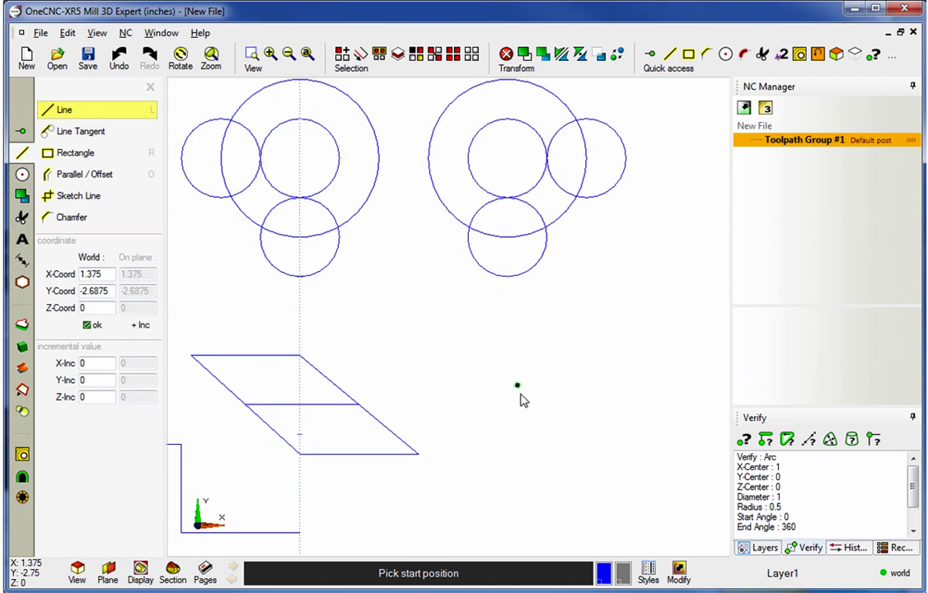
{"action": "left_click", "coordinate": [419, 454]}
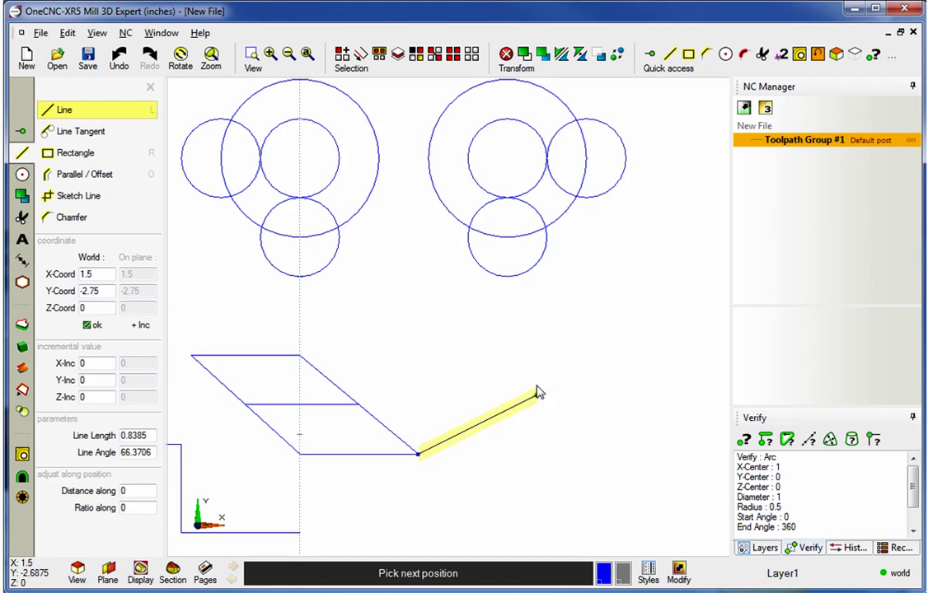
{"action": "left_click", "coordinate": [544, 266]}
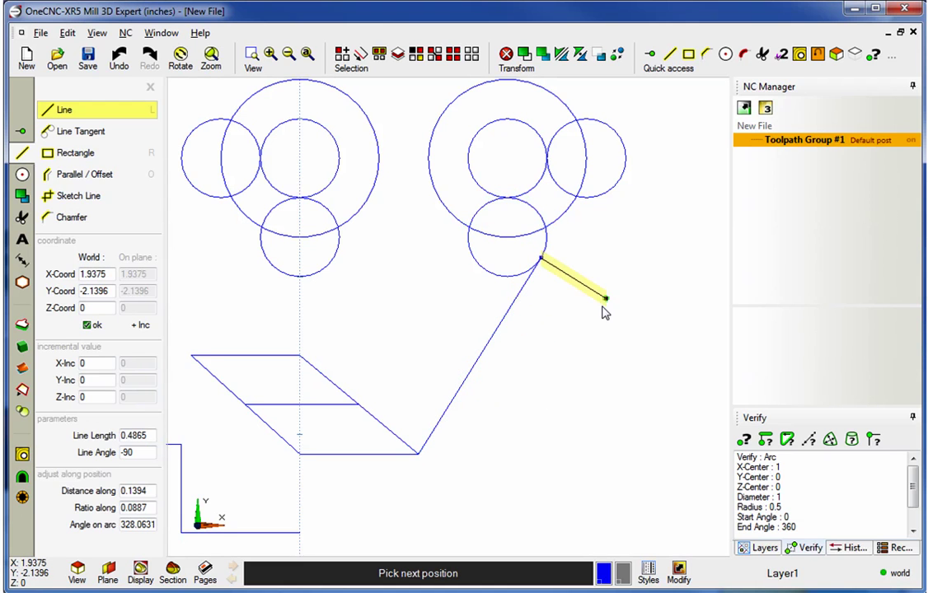
{"action": "right_click", "coordinate": [556, 430]}
{"action": "scroll", "coordinate": [412, 385], "scroll_direction": "down", "scroll_amount": 4}
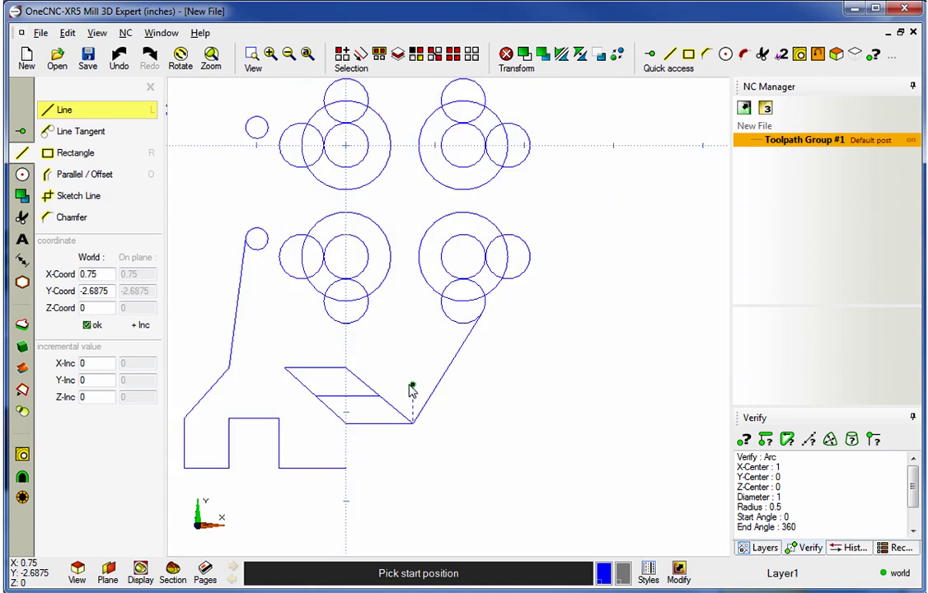
{"action": "right_click", "coordinate": [500, 416]}
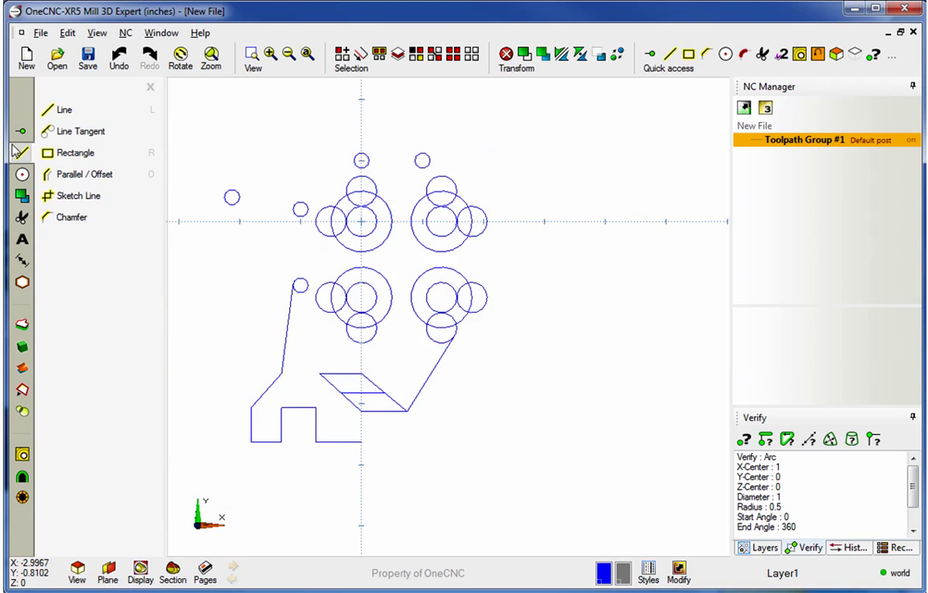
Try the Point, Line and Circle tools, then cancel without drawing anything.
{"action": "left_click", "coordinate": [21, 131]}
{"action": "left_click", "coordinate": [21, 153]}
{"action": "left_click", "coordinate": [22, 173]}
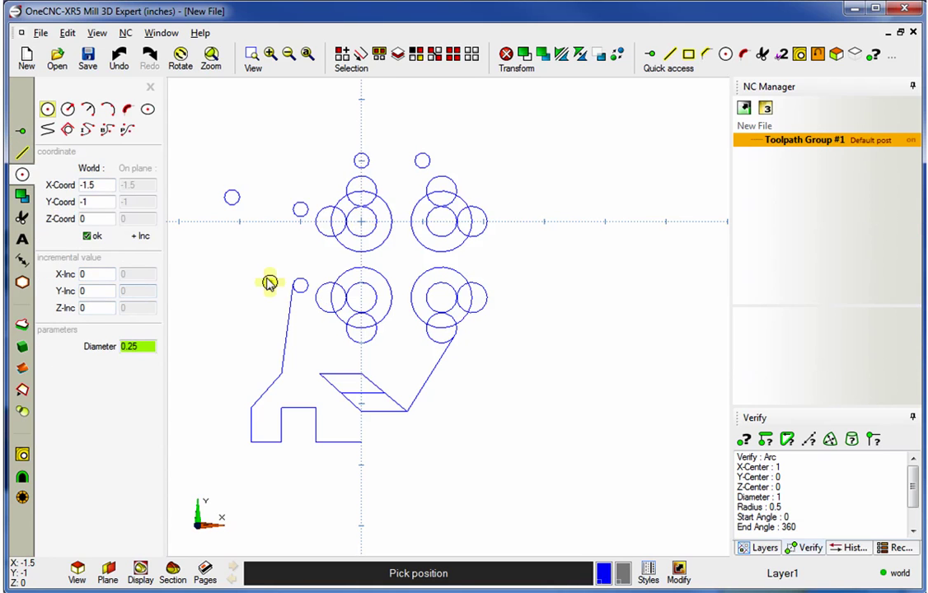
{"action": "scroll", "coordinate": [262, 273], "scroll_direction": "up", "scroll_amount": 1}
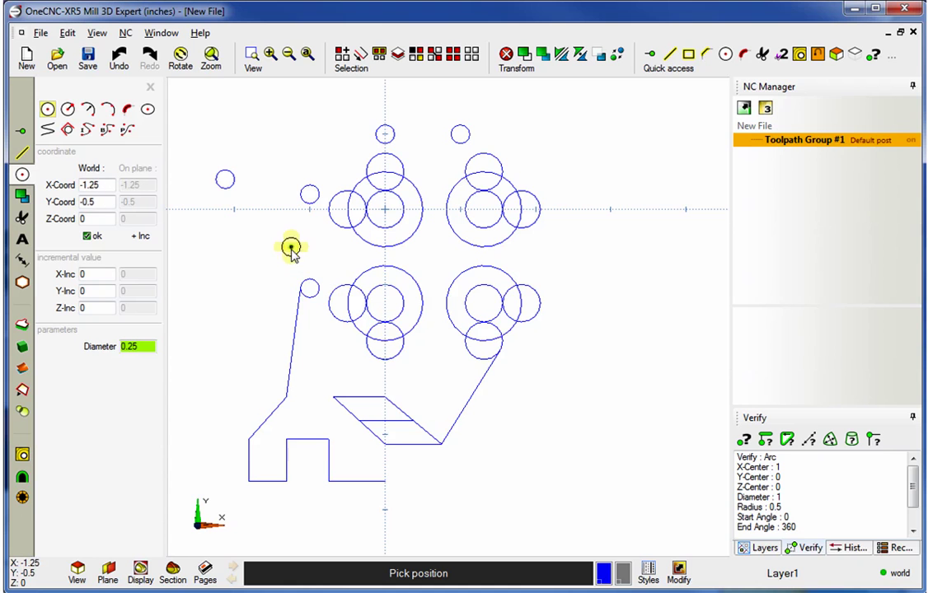
{"action": "key", "text": "Escape"}
Orbit the drawing into a 3-D view and restore the full drawing tool list.
{"action": "middle_click_drag", "start_coordinate": [288, 269], "coordinate": [267, 155]}
{"action": "middle_click_drag", "start_coordinate": [306, 249], "coordinate": [382, 261]}
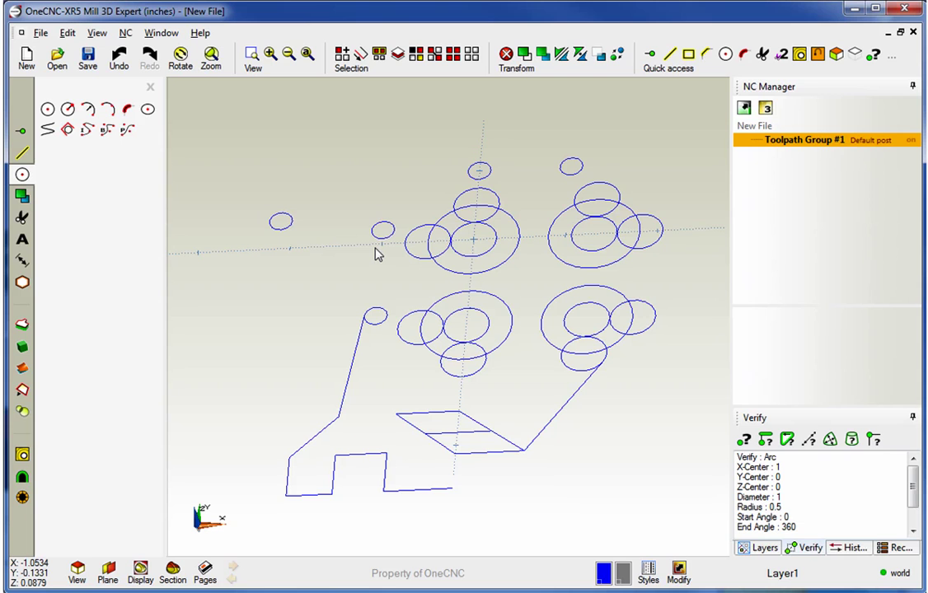
{"action": "left_click", "coordinate": [150, 86]}
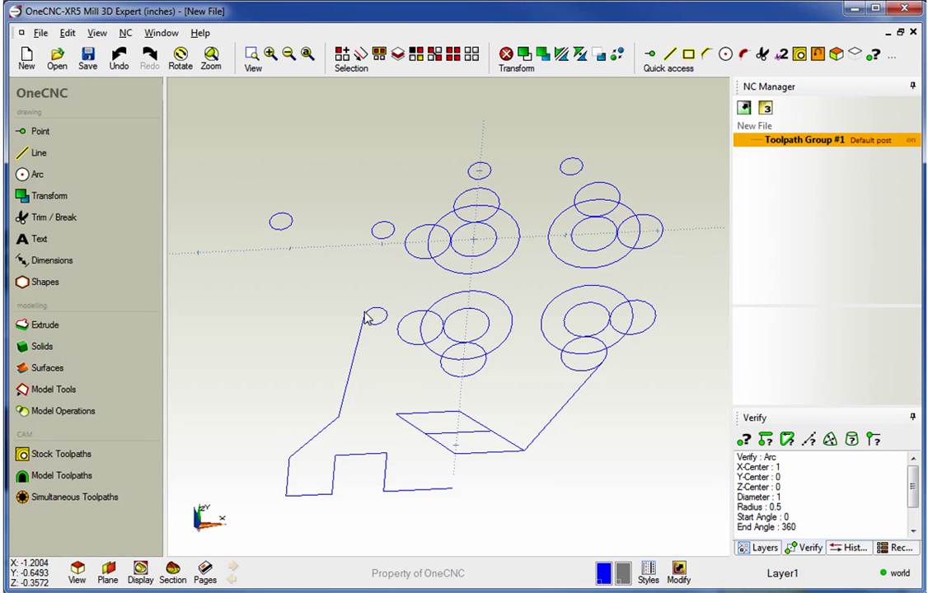
{"action": "middle_click_drag", "start_coordinate": [427, 323], "coordinate": [405, 291]}
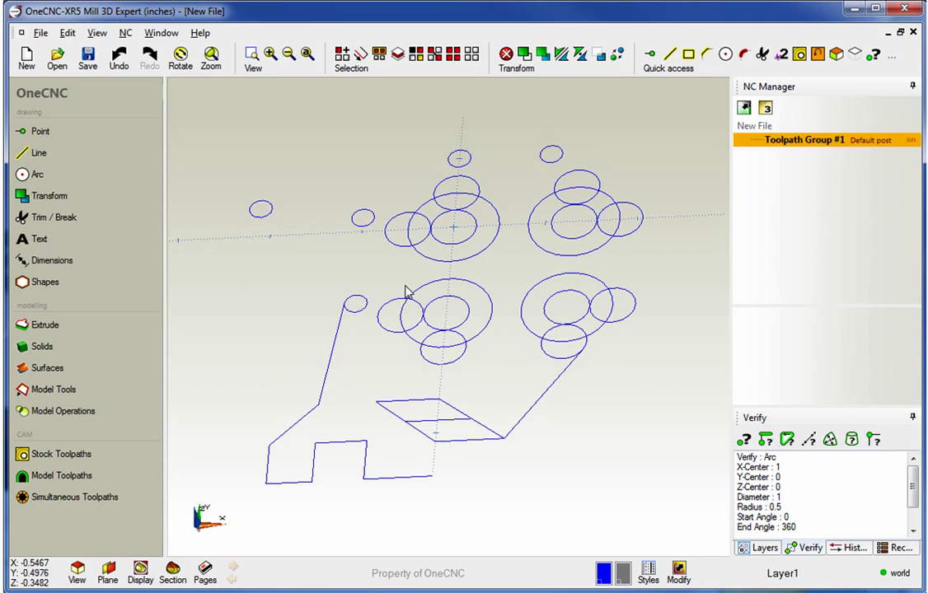